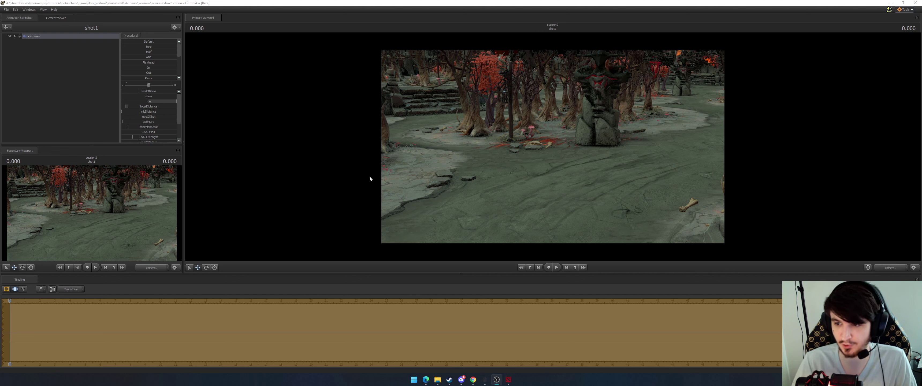
# Create an animation set for a new model, filtering the models by "table" and choosing am_debut_floor_table
pyautogui.rightClick(478, 153)
pyautogui.rightClick(88, 88)
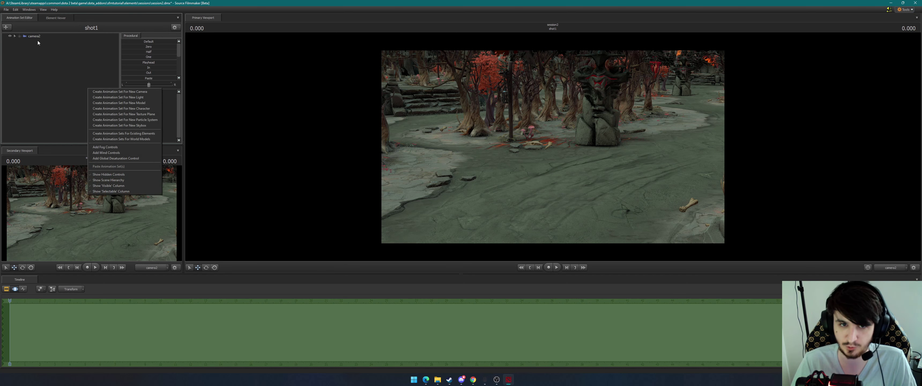
pyautogui.click(61, 58)
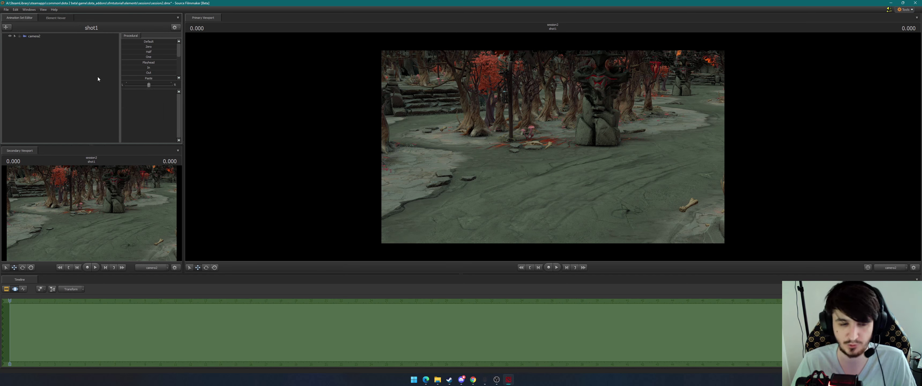
pyautogui.rightClick(78, 61)
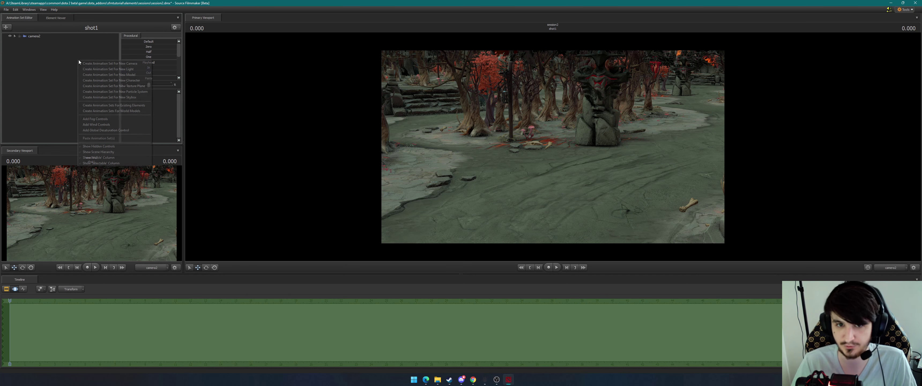
pyautogui.click(103, 75)
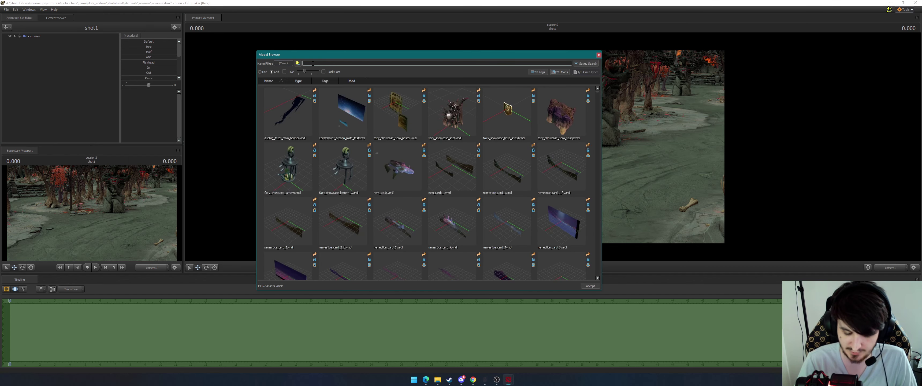
pyautogui.write('table')
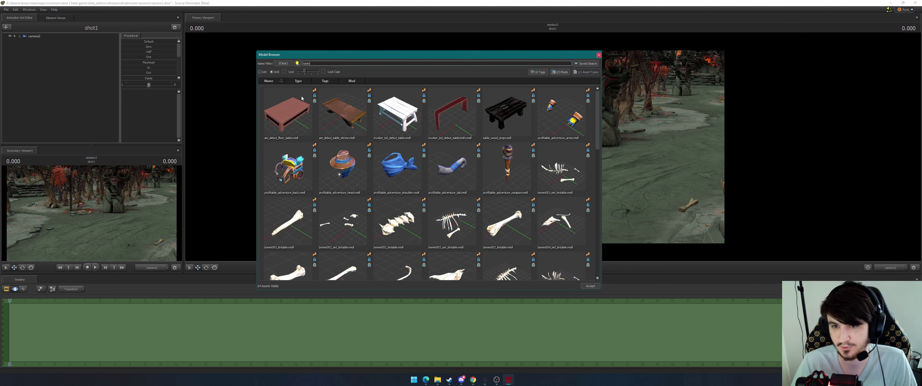
pyautogui.doubleClick(283, 114)
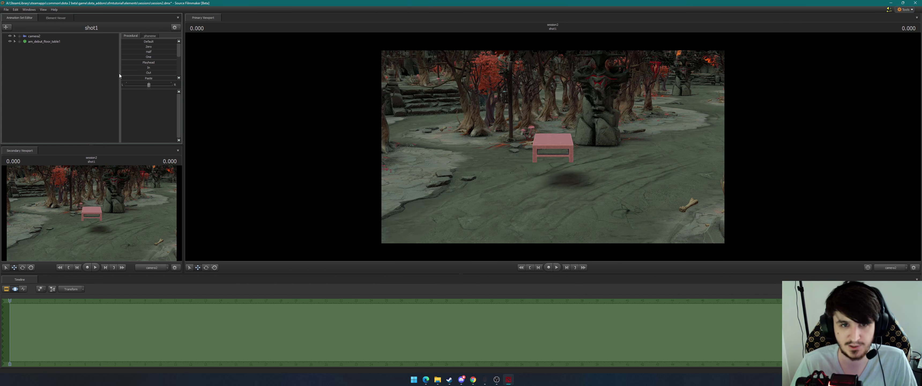
# Lower the floor table onto the ground and switch the primary viewport to the work camera
pyautogui.click(45, 42)
pyautogui.moveTo(559, 155); pyautogui.dragTo(510, 223)
pyautogui.press('e')
pyautogui.press('w')
pyautogui.rightClick(529, 168)
pyautogui.click(883, 268)
pyautogui.moveTo(553, 147); pyautogui.dragTo(533, 154)
pyautogui.press('w')
# Add a scale control to the floor table model
pyautogui.rightClick(43, 43)
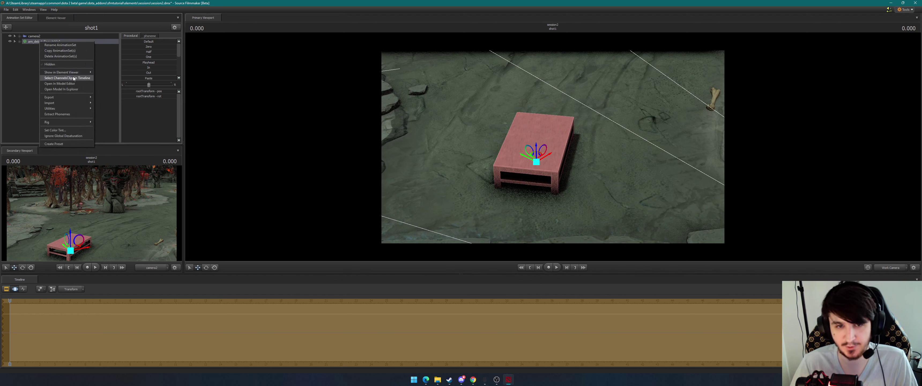
pyautogui.moveTo(76, 108)
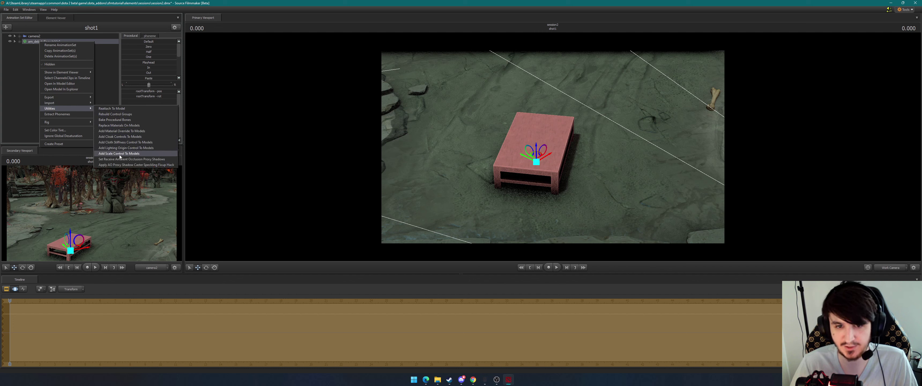
pyautogui.click(132, 153)
pyautogui.click(49, 41)
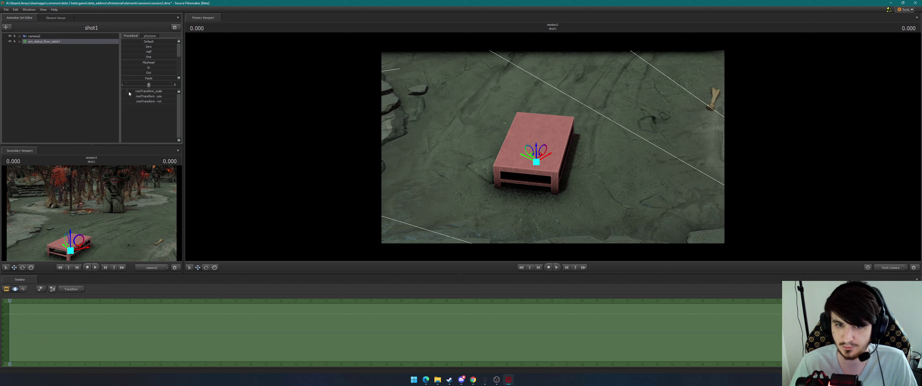
# Enlarge the floor table with its rootTransform_scale control, fine-tuning it to a large, low table
pyautogui.moveTo(128, 92); pyautogui.dragTo(158, 92)
pyautogui.moveTo(496, 174); pyautogui.dragTo(545, 92)
pyautogui.press('w')
pyautogui.press('s')
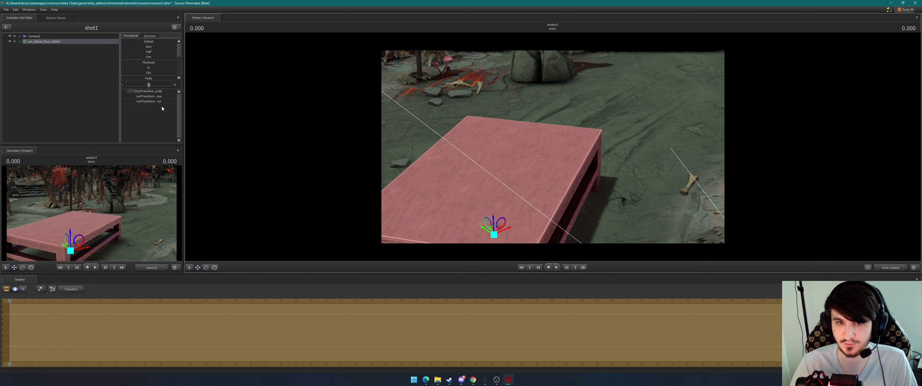
pyautogui.moveTo(148, 91)
pyautogui.mouseDown()
pyautogui.moveTo(123, 91)
pyautogui.moveTo(151, 91)
pyautogui.mouseUp()
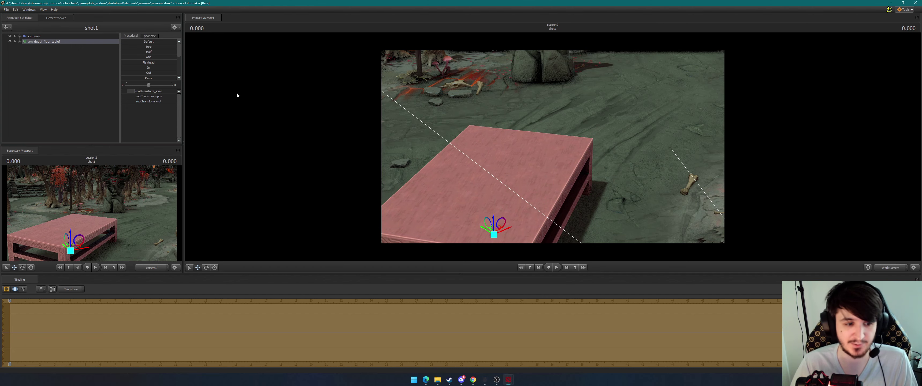
# Create an animation set for a new model, filtering by "dk_persona" and choosing the sword dk_persona_weapon
pyautogui.click(52, 56)
pyautogui.rightClick(60, 63)
pyautogui.click(96, 77)
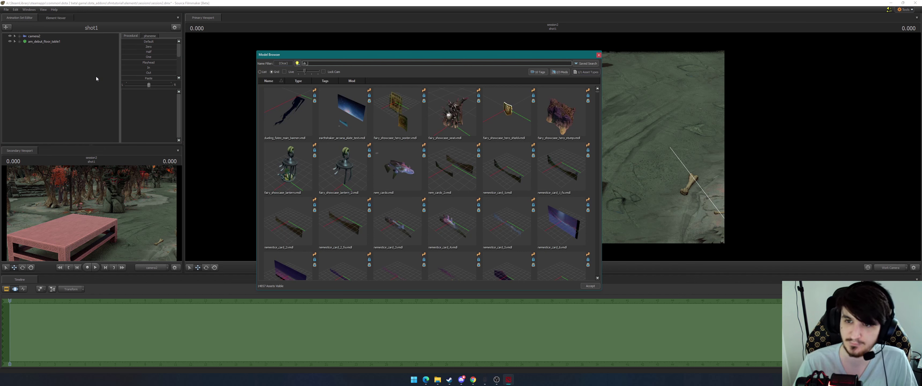
pyautogui.write('persona')
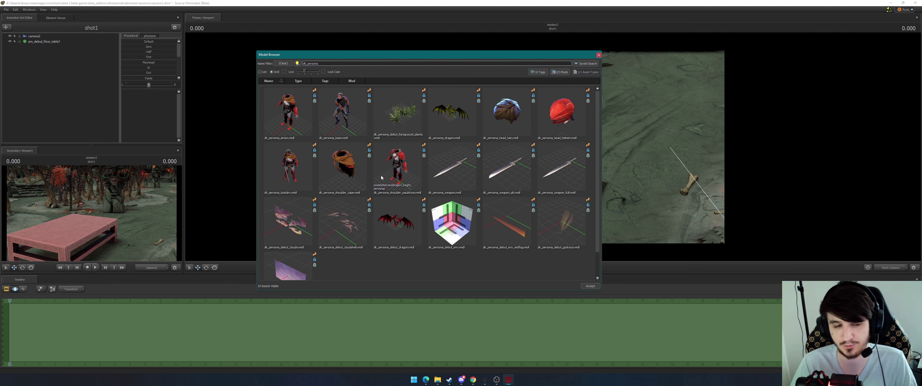
pyautogui.scroll(-1, 429, 164)
pyautogui.scroll(1, 433, 179)
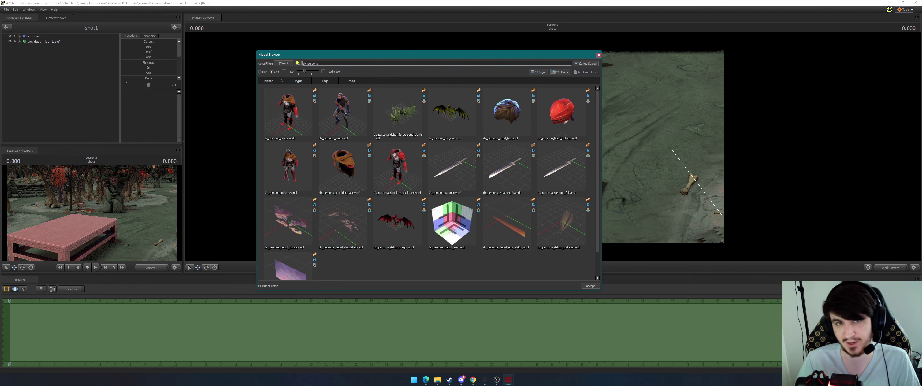
pyautogui.doubleClick(448, 168)
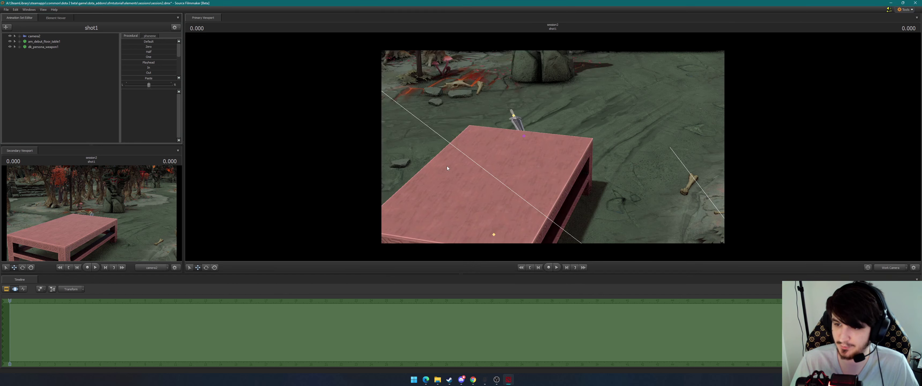
# Move and rotate the sword so it lies flat on the tabletop with its hilt over the edge
pyautogui.click(42, 47)
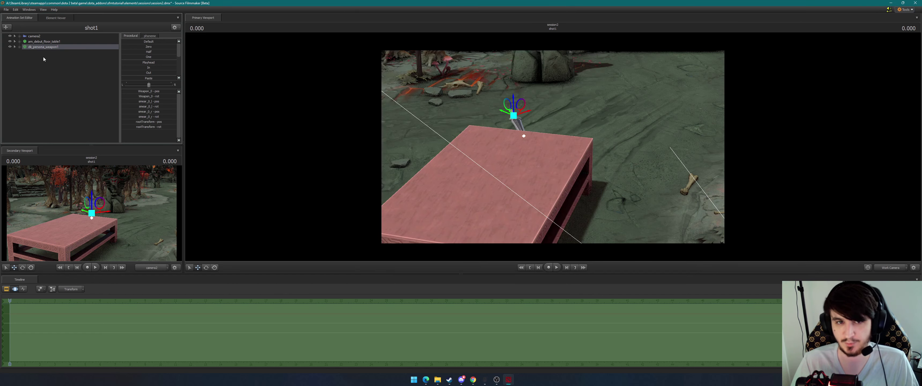
pyautogui.press('e')
pyautogui.moveTo(525, 123); pyautogui.dragTo(555, 215)
pyautogui.press('w')
pyautogui.press('e')
pyautogui.press('w')
pyautogui.press('w')
pyautogui.scroll(10, 569, 187)
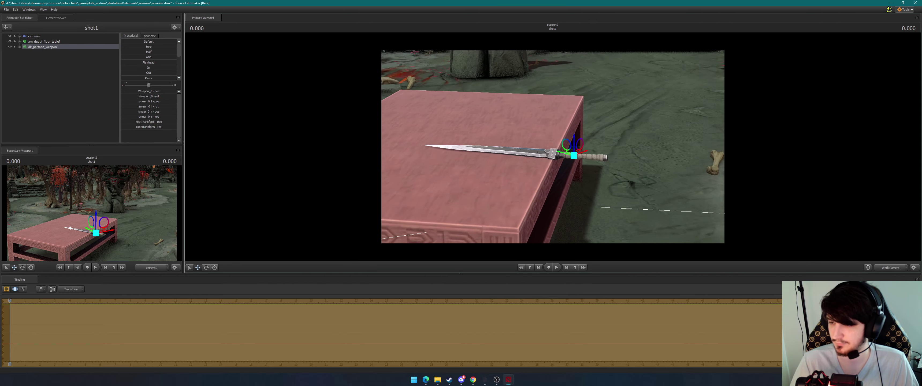
pyautogui.press('s')
pyautogui.moveTo(623, 179)
pyautogui.mouseDown()
pyautogui.moveTo(674, 168)
pyautogui.moveTo(624, 172)
pyautogui.mouseUp()
pyautogui.press('s')
# Create an animation set for a new model, filtering by "dk_persona" and choosing the character body dk_persona_base
pyautogui.click(80, 73)
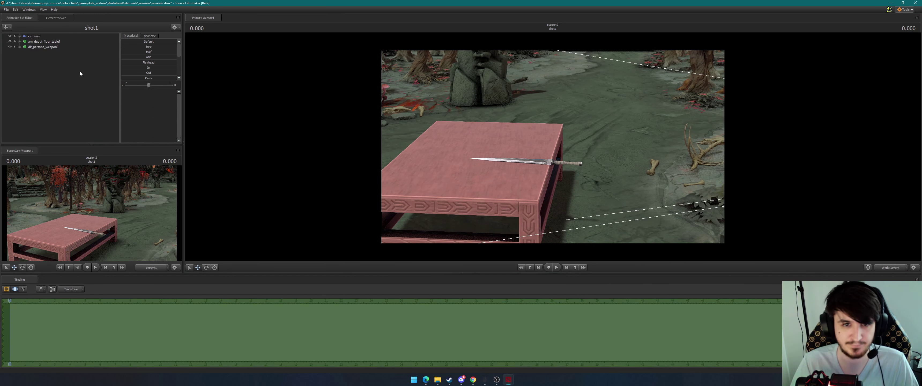
pyautogui.rightClick(69, 71)
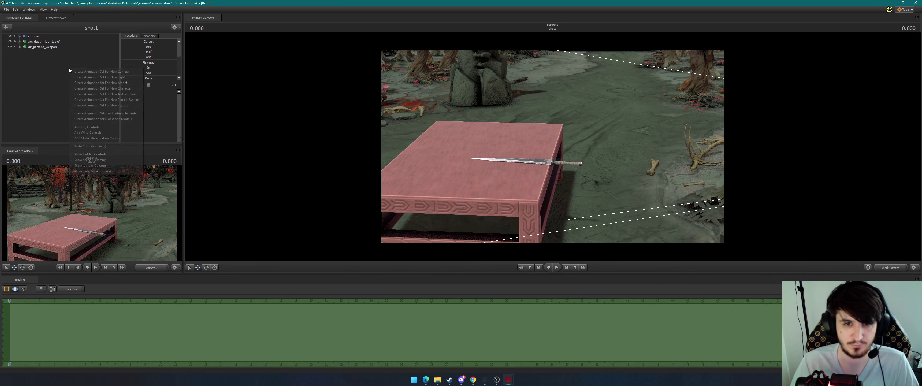
pyautogui.click(111, 83)
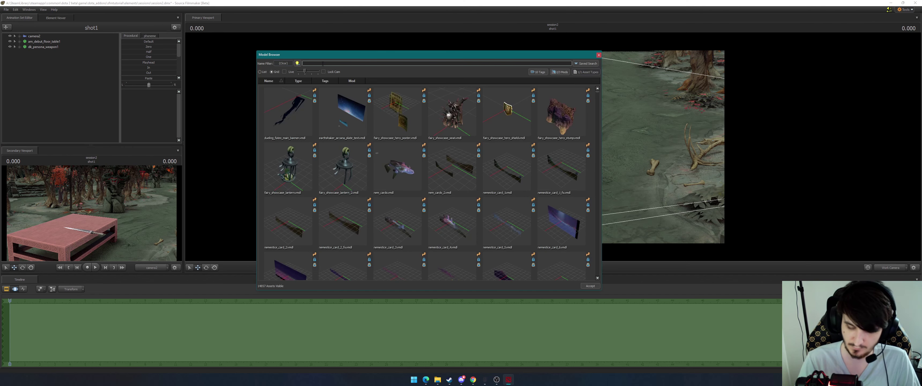
pyautogui.write('sona')
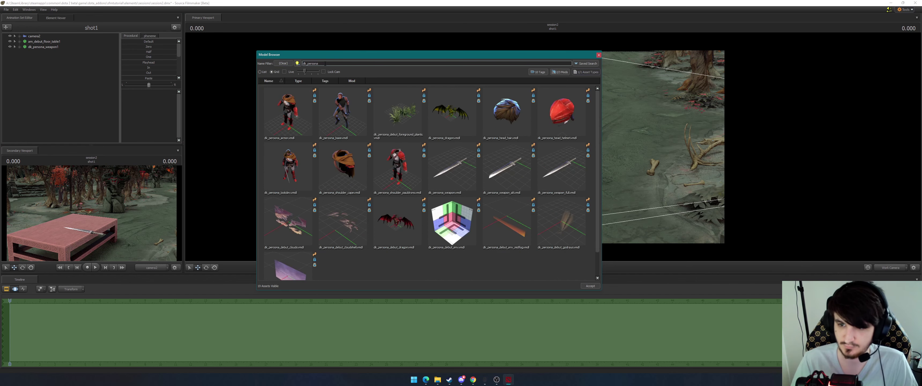
pyautogui.doubleClick(340, 114)
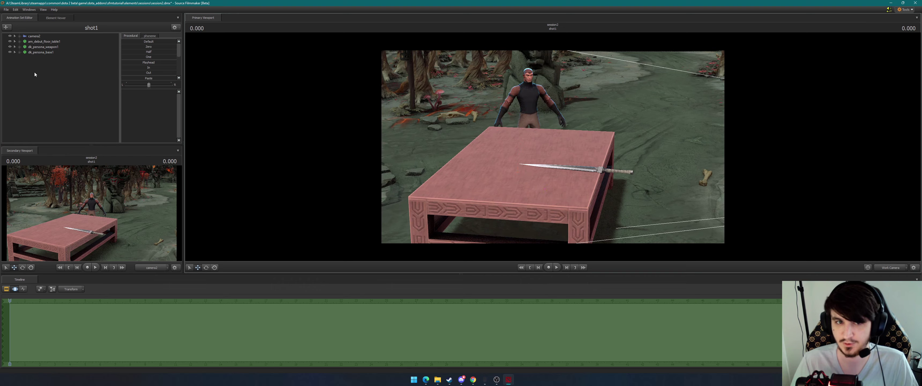
# Move the dk_persona_base character out of the table to stand beside the sword's hilt
pyautogui.click(71, 52)
pyautogui.press('s')
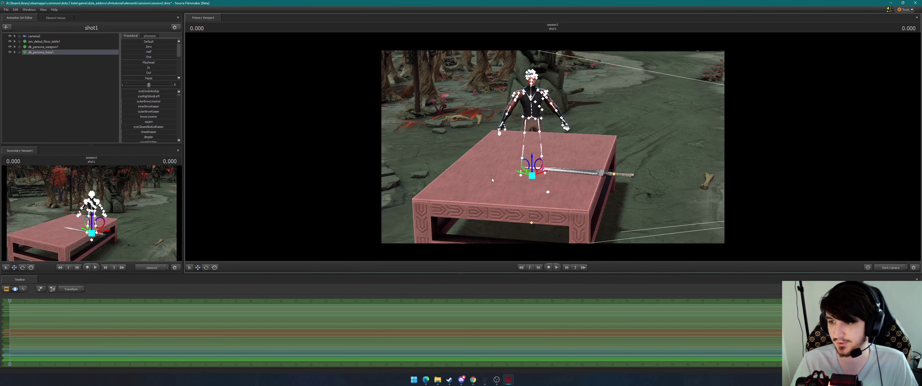
pyautogui.moveTo(532, 175); pyautogui.dragTo(613, 234)
pyautogui.press('w')
pyautogui.moveTo(553, 147); pyautogui.dragTo(502, 147)
# Create an animation set for a new model, filtering by "dk_persona" and choosing dk_persona_shoulder_pauldrons
pyautogui.rightClick(57, 66)
pyautogui.click(88, 79)
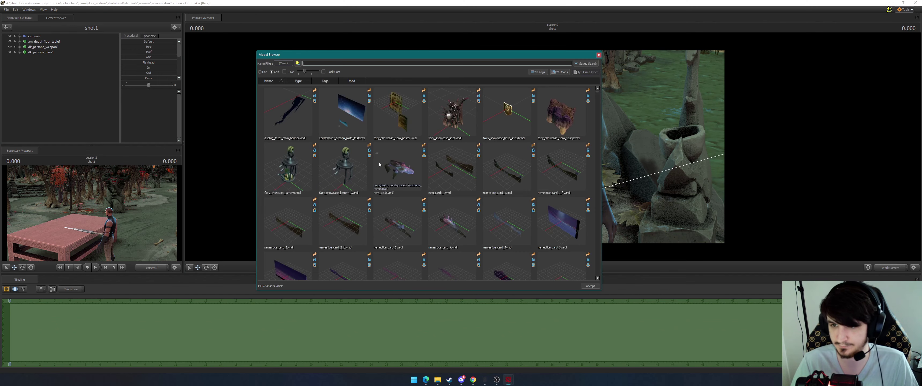
pyautogui.write('dk_persona')
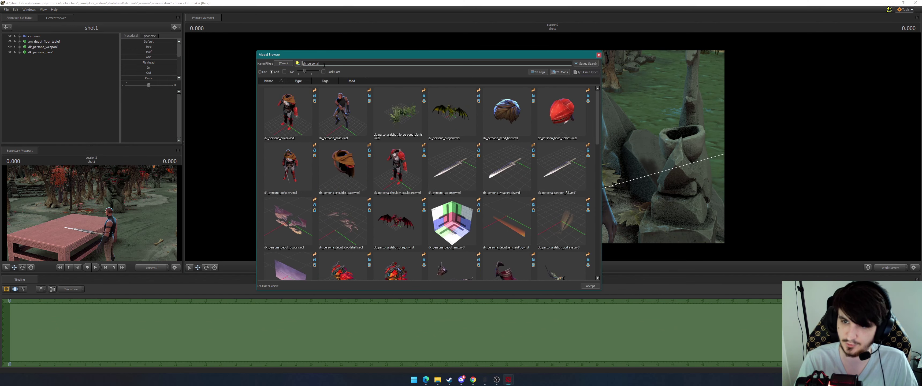
pyautogui.doubleClick(388, 157)
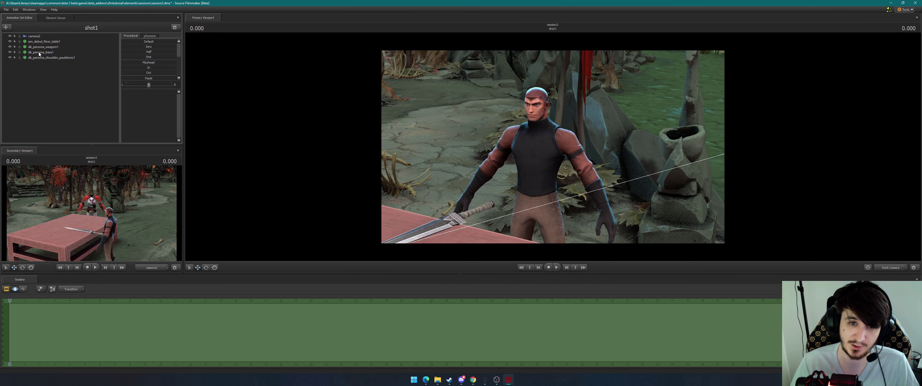
# Add an item set to the dk_persona_base character
pyautogui.rightClick(39, 52)
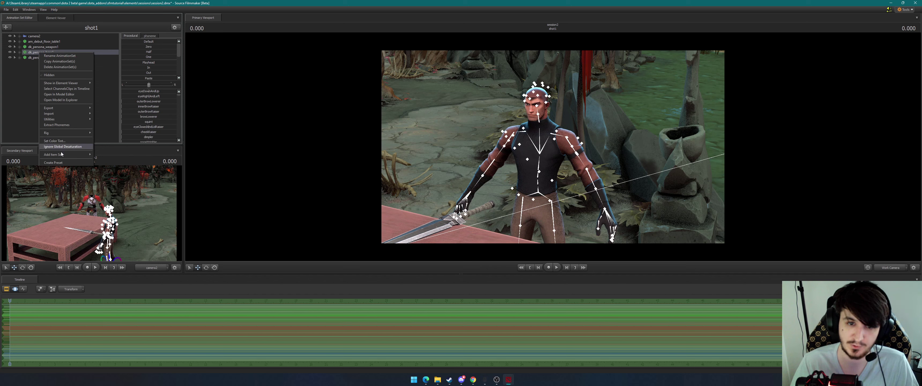
pyautogui.moveTo(62, 157)
pyautogui.click(108, 154)
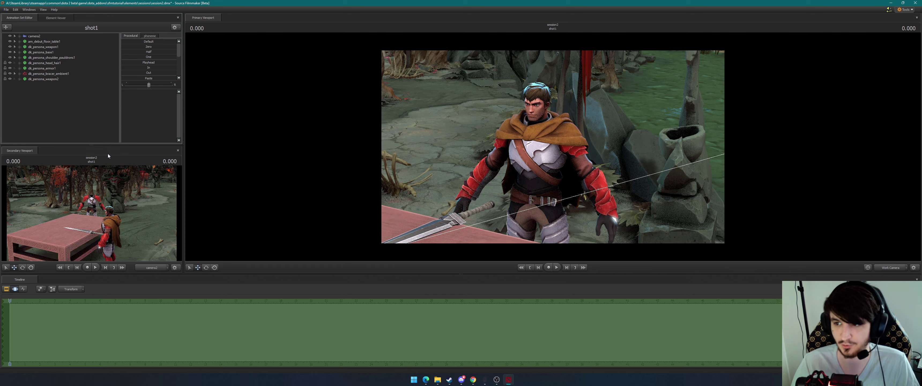
# Move the dk_persona_base character by its root to test whether the attached items follow
pyautogui.moveTo(553, 147); pyautogui.dragTo(422, 250)
pyautogui.press('w')
pyautogui.press('s')
pyautogui.click(53, 52)
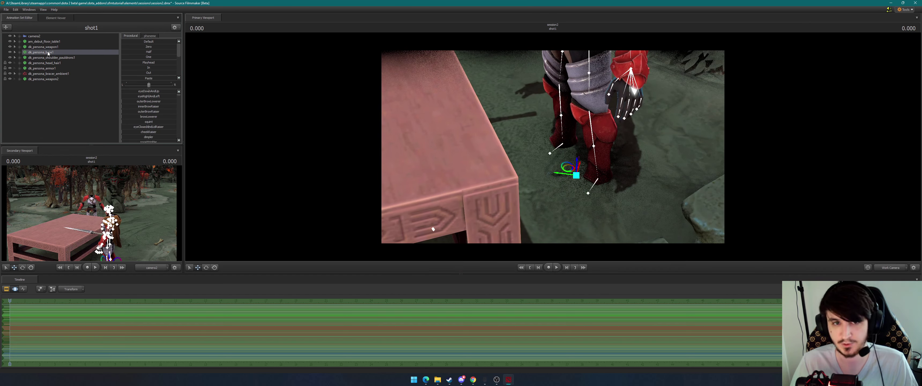
pyautogui.moveTo(576, 176); pyautogui.dragTo(674, 181)
pyautogui.moveTo(511, 157); pyautogui.dragTo(515, 157, button='middle')
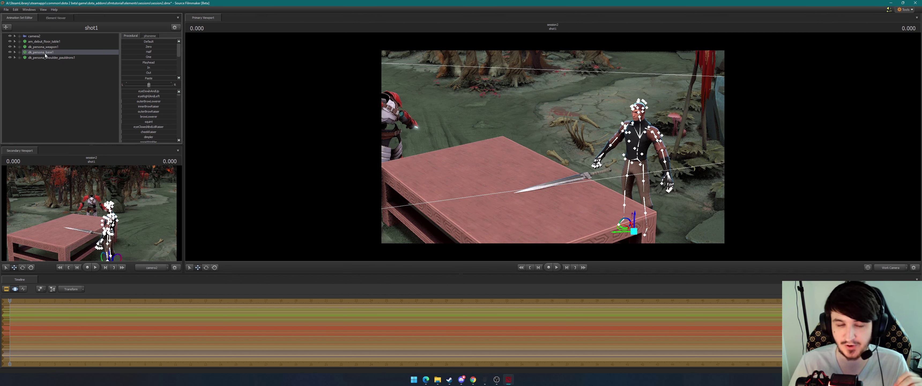
# Lock dk_persona_shoulder_pauldrons to dk_persona_base and move the base character farther away from the table
pyautogui.moveTo(45, 55); pyautogui.dragTo(42, 58)
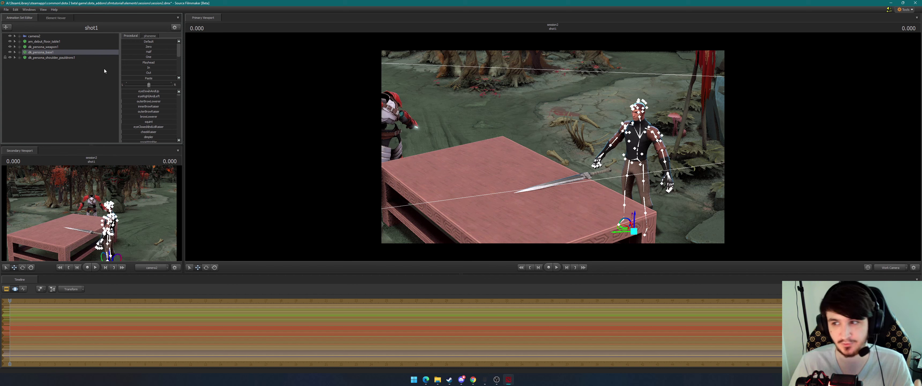
pyautogui.moveTo(552, 147); pyautogui.dragTo(553, 169)
pyautogui.moveTo(618, 200); pyautogui.dragTo(616, 172)
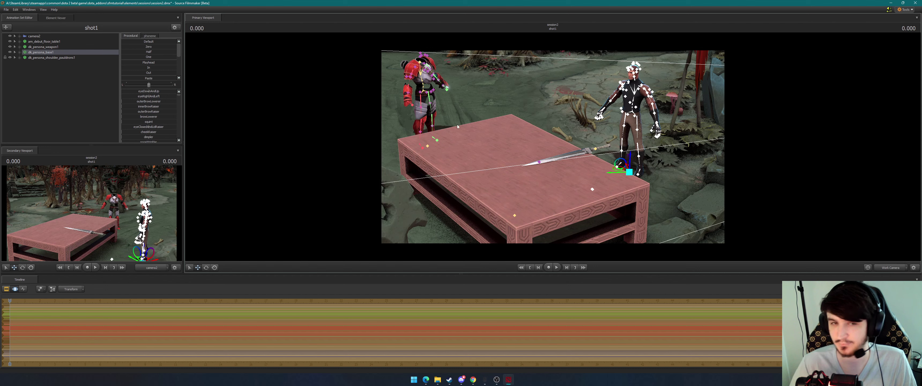
# Apply a rig to the dk_persona_base character
pyautogui.rightClick(36, 53)
pyautogui.moveTo(72, 134)
pyautogui.click(105, 133)
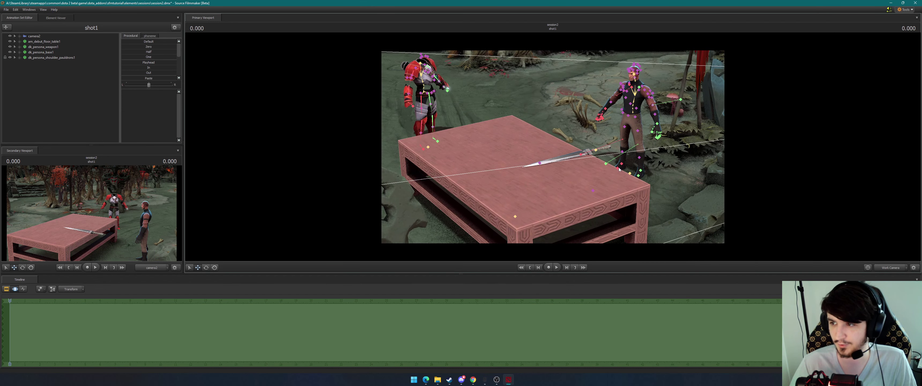
# Adjust the left ankle's IK handle on the rigged character and select the whole dk_persona_base animation set
pyautogui.click(635, 165)
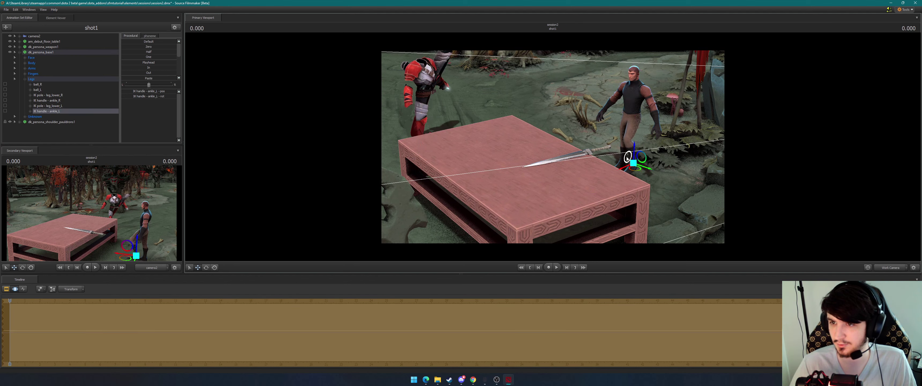
pyautogui.moveTo(628, 158); pyautogui.dragTo(639, 162)
pyautogui.moveTo(492, 141); pyautogui.dragTo(492, 141)
pyautogui.click(39, 54)
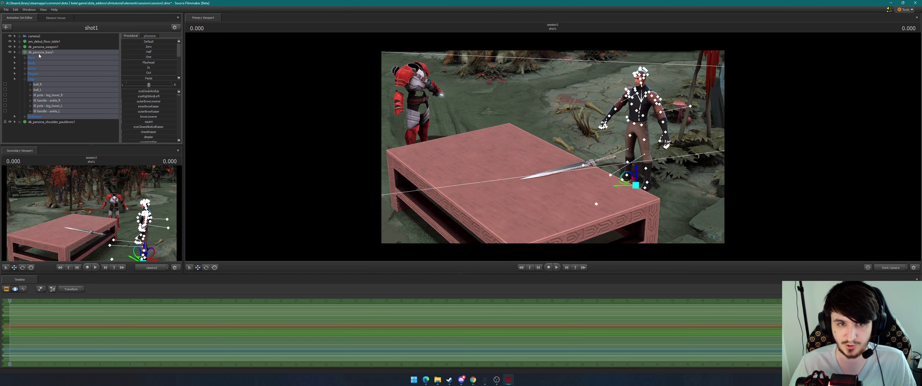
# Zero dk_persona_shoulder_pauldrons so it snaps onto dk_persona_base, and make its controls unselectable
pyautogui.click(45, 123)
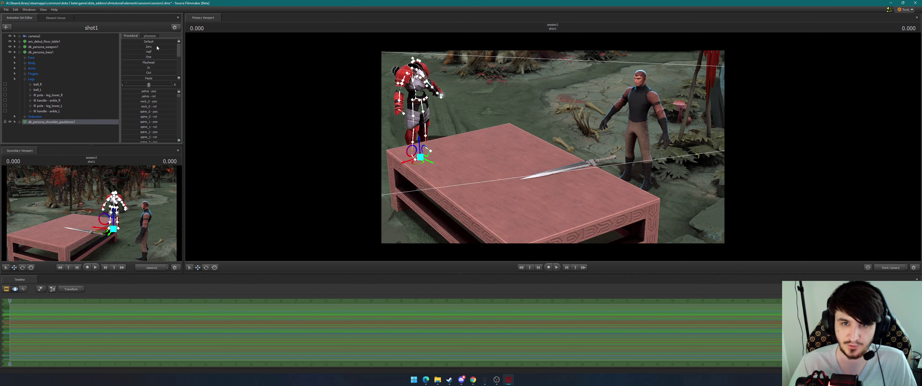
pyautogui.moveTo(124, 47); pyautogui.dragTo(230, 64)
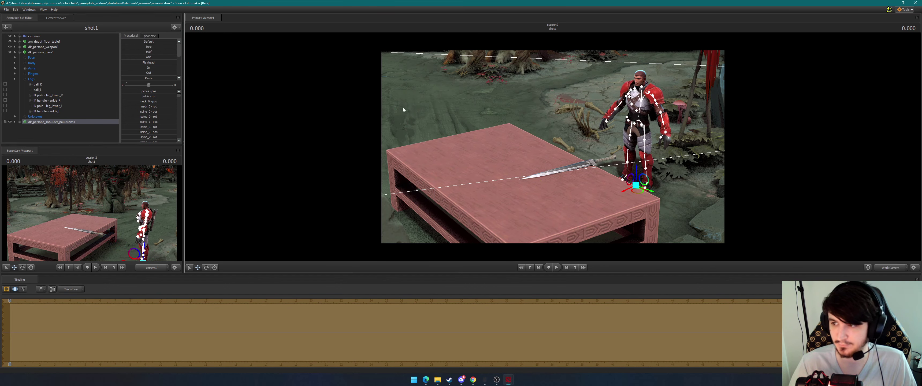
pyautogui.click(50, 135)
pyautogui.click(48, 123)
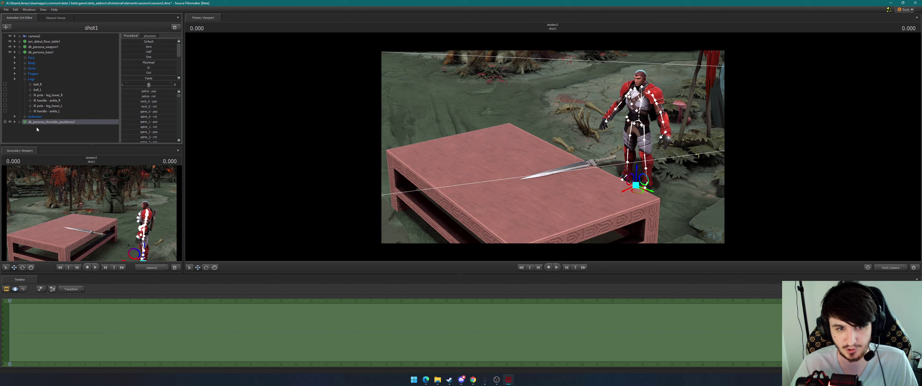
pyautogui.click(14, 122)
# Raise the left ankle's IK handle on dk_persona_base slightly to test whether the attached armour follows the leg
pyautogui.moveTo(414, 128); pyautogui.dragTo(458, 126)
pyautogui.moveTo(542, 143); pyautogui.dragTo(499, 137)
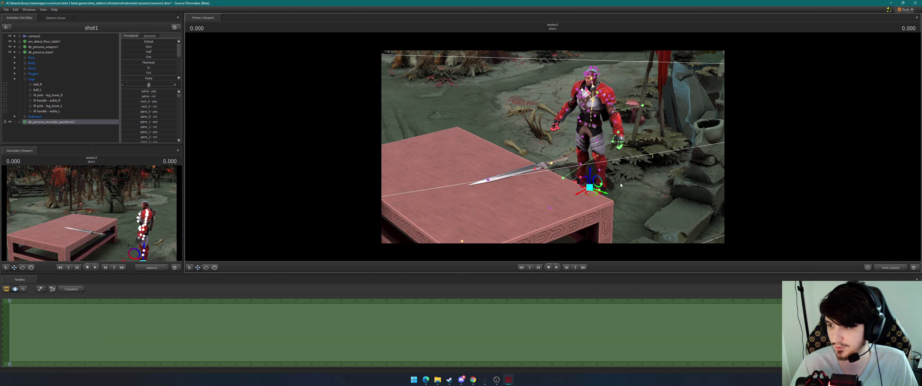
pyautogui.moveTo(621, 185); pyautogui.dragTo(621, 179)
pyautogui.press('d')
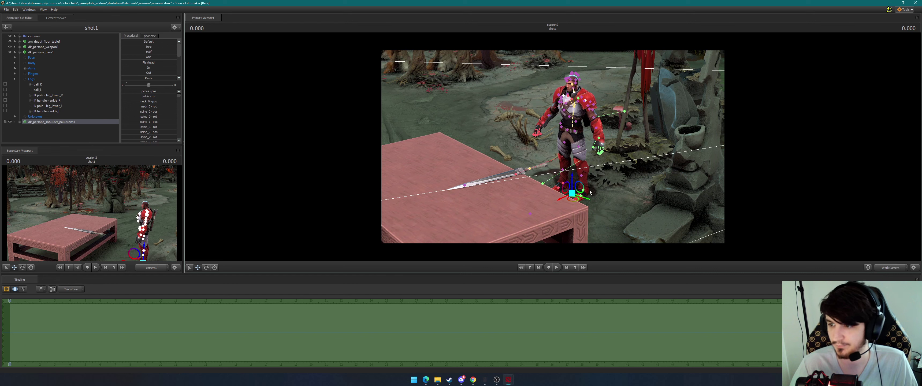
pyautogui.click(583, 191)
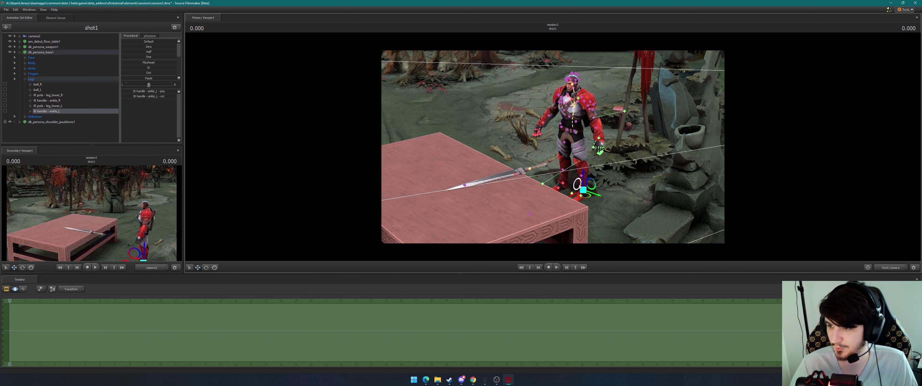
pyautogui.moveTo(577, 185)
pyautogui.mouseDown()
pyautogui.moveTo(547, 160)
pyautogui.moveTo(575, 177)
pyautogui.mouseUp()
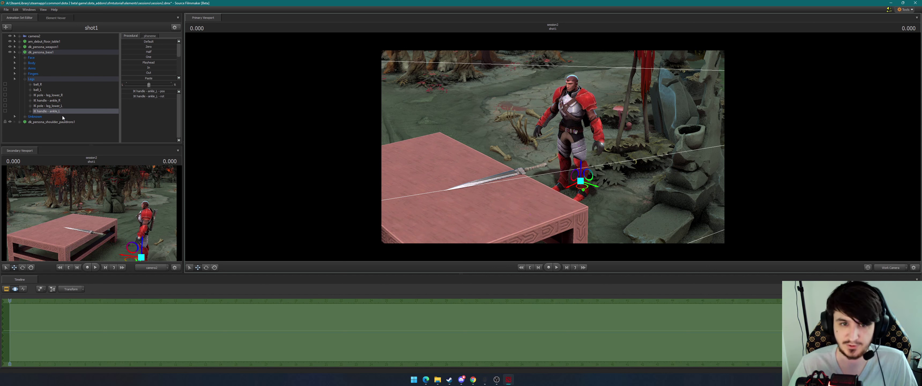
# Create an animation set for the dk_persona_head_hair model, filtering the models by "dk_persona"
pyautogui.click(20, 52)
pyautogui.click(47, 78)
pyautogui.rightClick(46, 78)
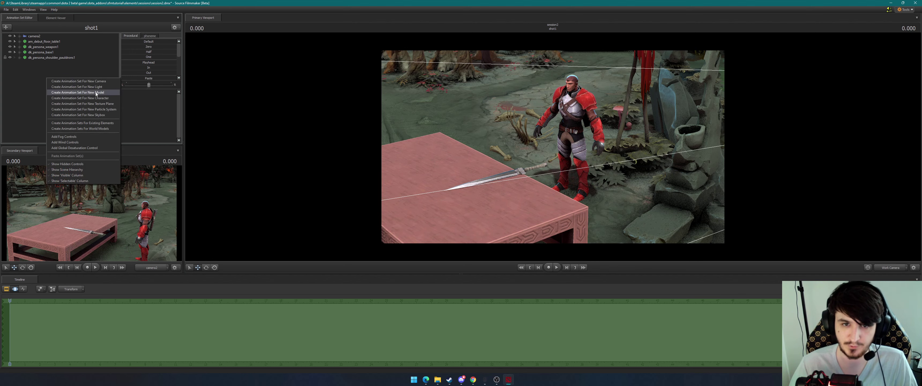
pyautogui.click(98, 92)
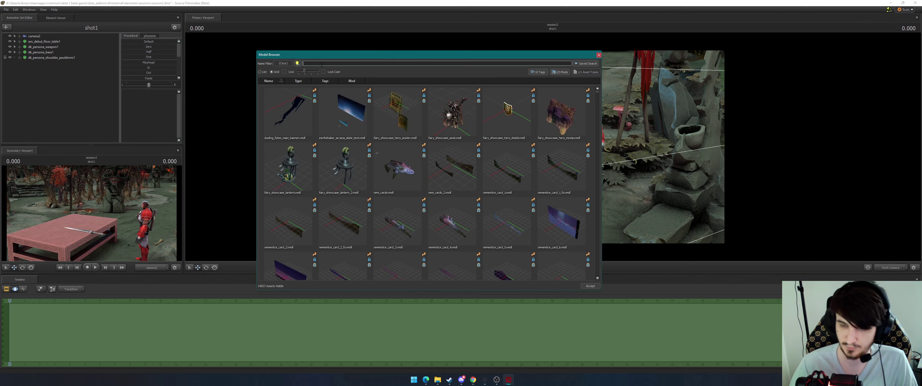
pyautogui.write('dk_persona')
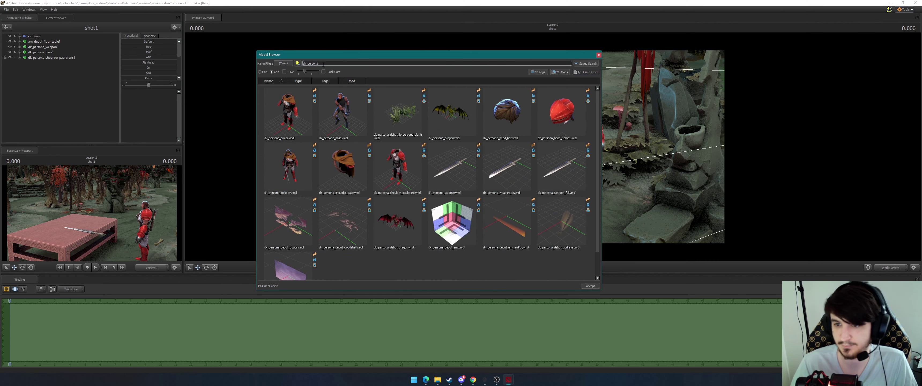
pyautogui.click(493, 115)
pyautogui.doubleClick(493, 116)
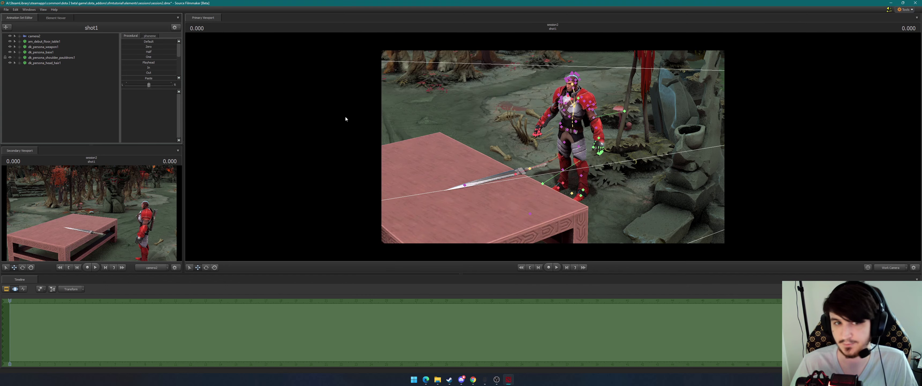
# Lock dk_persona_head_hair to dk_persona_base, zero it onto the character's head and make its controls unselectable
pyautogui.click(47, 54)
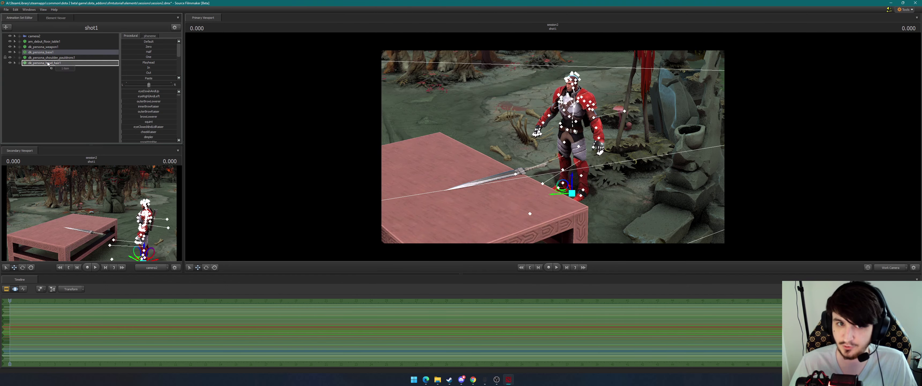
pyautogui.click(47, 63)
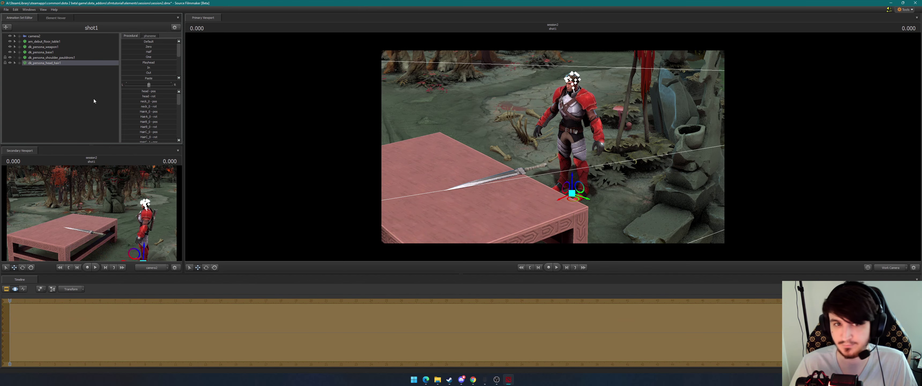
pyautogui.click(15, 64)
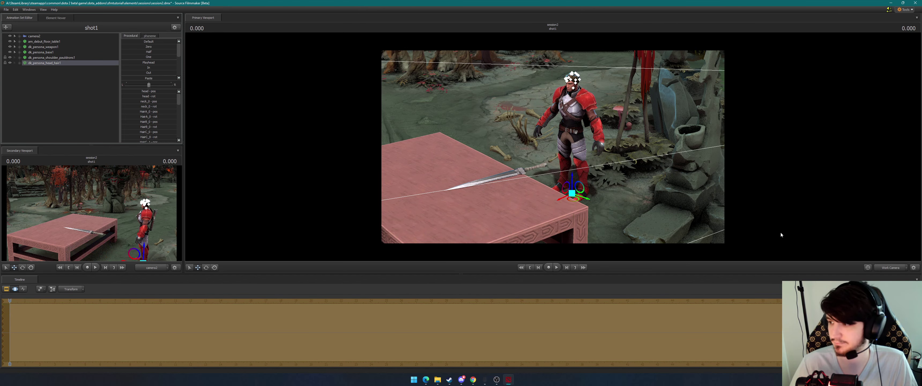
# Move and turn the dk_persona_base character so it stands at the end of the table facing the sword
pyautogui.moveTo(784, 235); pyautogui.dragTo(798, 236)
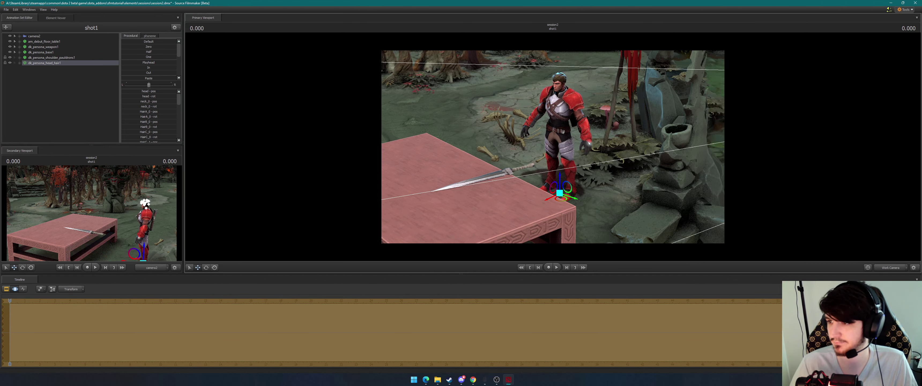
pyautogui.moveTo(553, 147); pyautogui.dragTo(608, 172)
pyautogui.click(40, 52)
pyautogui.moveTo(547, 152)
pyautogui.mouseDown()
pyautogui.moveTo(544, 179)
pyautogui.moveTo(563, 157)
pyautogui.mouseUp()
pyautogui.press('e')
pyautogui.press('w')
pyautogui.moveTo(529, 190); pyautogui.dragTo(533, 205)
pyautogui.moveTo(553, 146); pyautogui.dragTo(608, 125)
# Frame camera2 as a side close-up of the character and the table, and return the primary view to the work camera
pyautogui.moveTo(34, 38); pyautogui.dragTo(411, 82)
pyautogui.press('w')
pyautogui.click(889, 268)
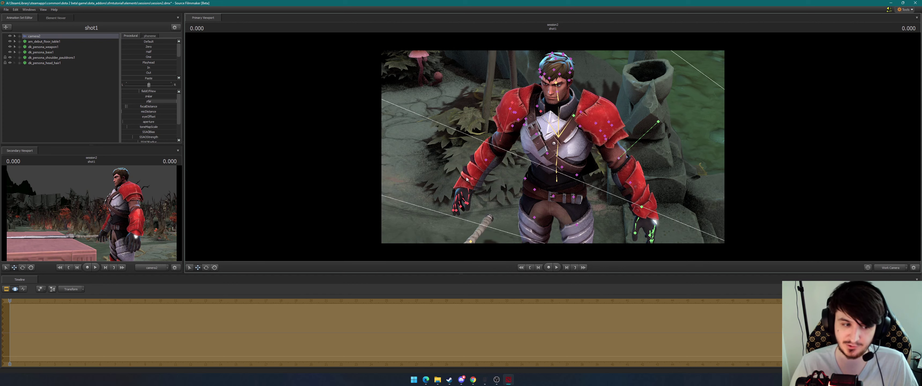
# Rotate the left hand's IK handle on dk_persona_base slightly
pyautogui.moveTo(470, 176); pyautogui.dragTo(519, 201)
pyautogui.press('s')
pyautogui.moveTo(479, 176); pyautogui.dragTo(578, 142)
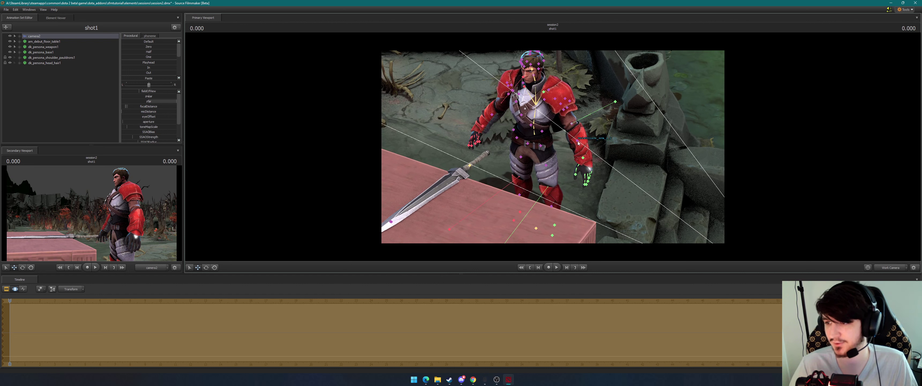
pyautogui.click(40, 71)
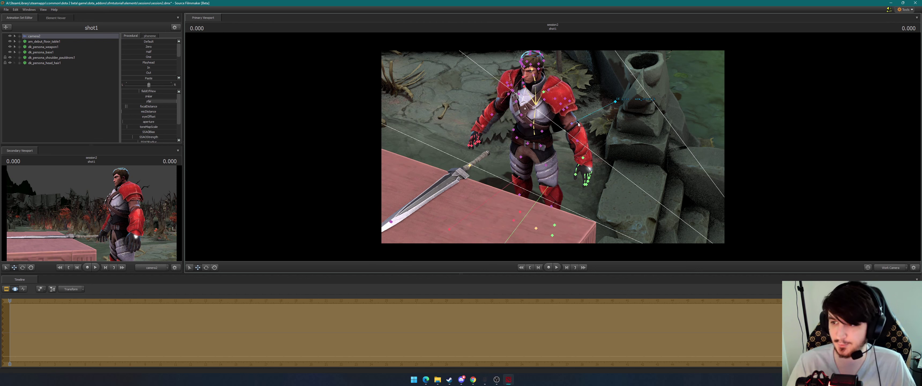
pyautogui.click(583, 159)
pyautogui.press('e')
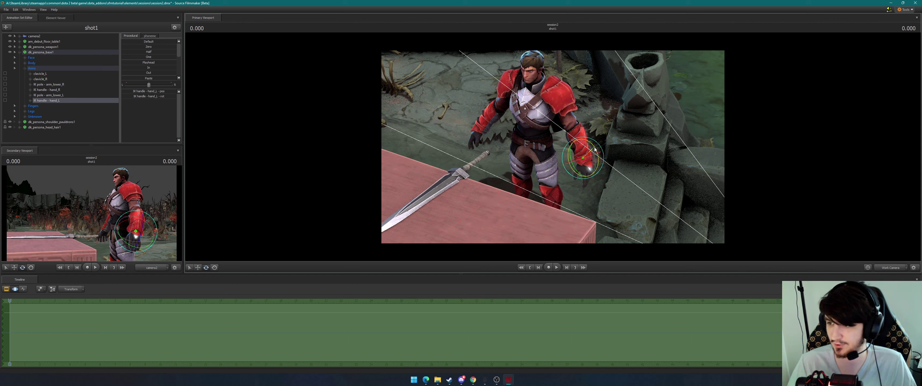
pyautogui.moveTo(594, 149)
pyautogui.mouseDown()
pyautogui.moveTo(599, 172)
pyautogui.moveTo(598, 148)
pyautogui.mouseUp()
pyautogui.moveTo(599, 149); pyautogui.dragTo(577, 156, button='middle')
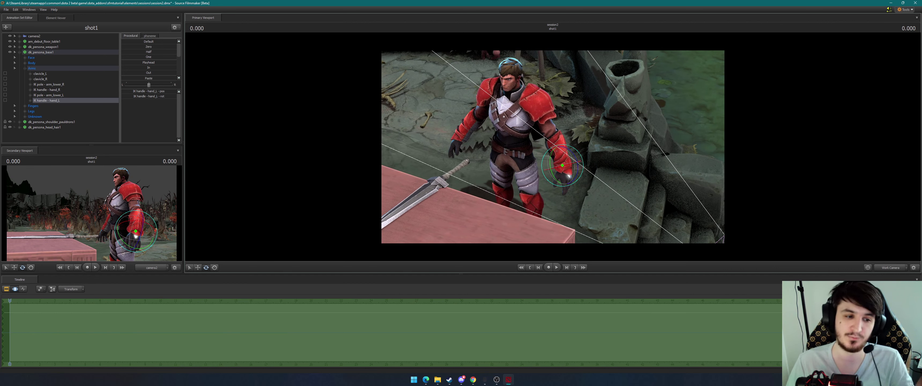
# Move dk_persona_base's wristblade_arm_0_L control from the Unknown group far away from the left hand
pyautogui.moveTo(612, 141); pyautogui.dragTo(528, 129, button='right')
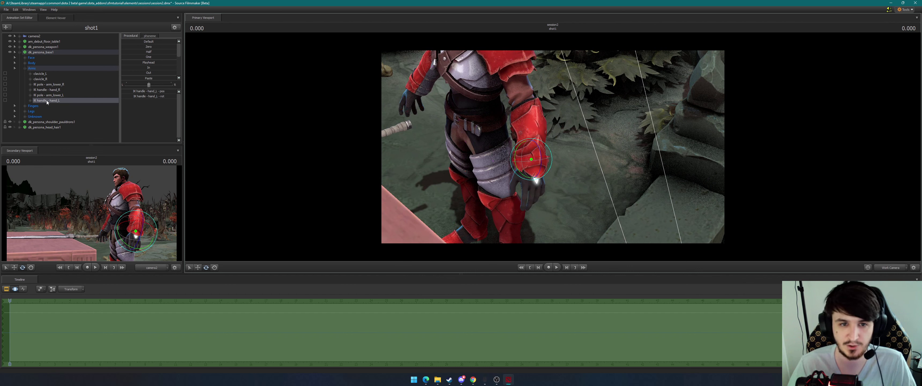
pyautogui.click(25, 117)
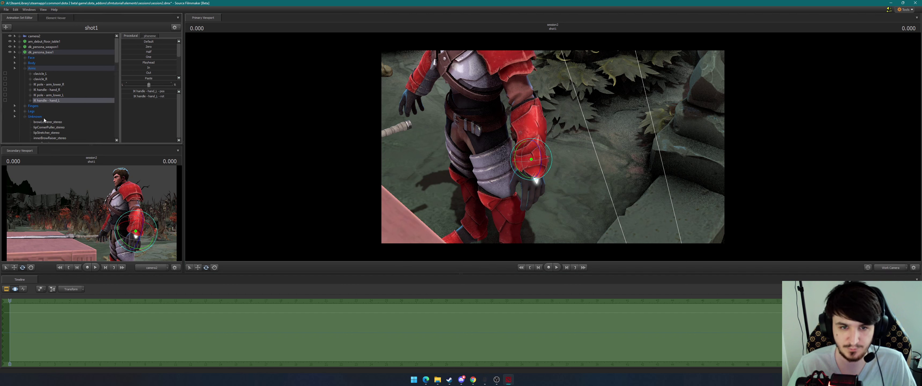
pyautogui.scroll(-2, 40, 82)
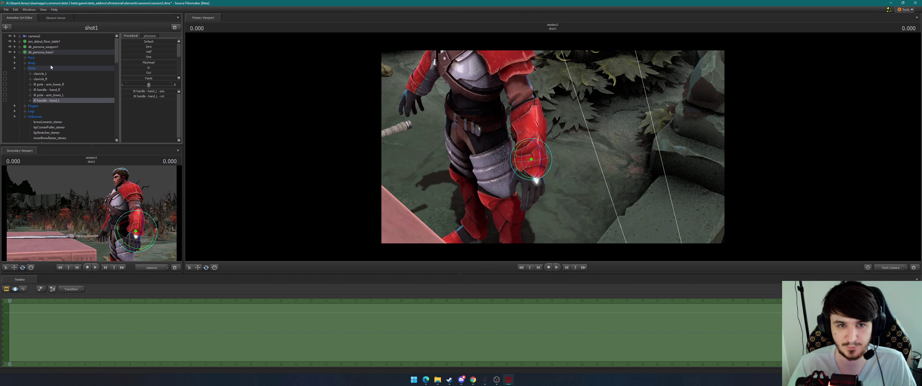
pyautogui.scroll(-7, 53, 96)
pyautogui.scroll(-6, 53, 97)
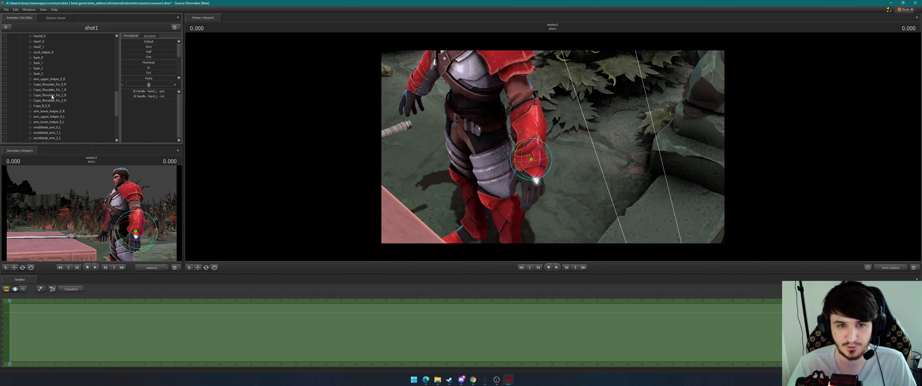
pyautogui.scroll(-2, 51, 95)
pyautogui.click(51, 94)
pyautogui.moveTo(542, 161); pyautogui.dragTo(539, 332)
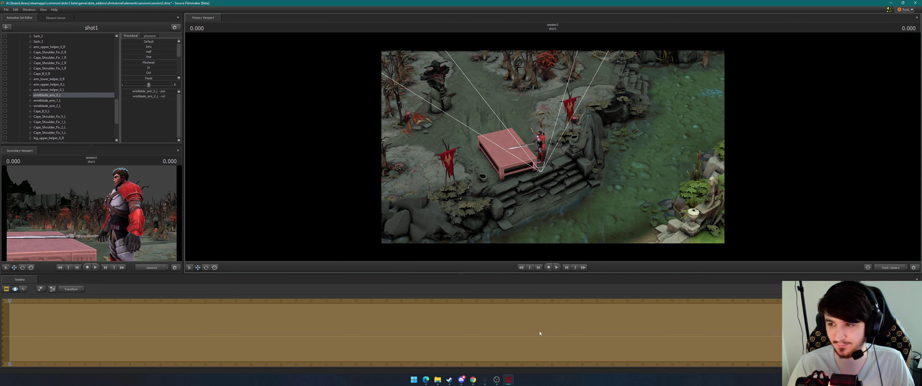
pyautogui.keyDown('alt'); pyautogui.moveTo(541, 143); pyautogui.dragTo(465, 138); pyautogui.keyUp('alt')
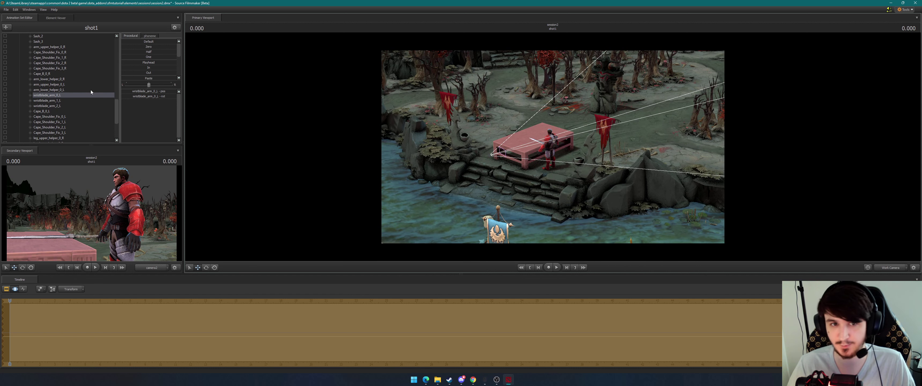
# Move and rotate the left and right hand IK handles so both arms hang closer to the character's body
pyautogui.scroll(10, 64, 90)
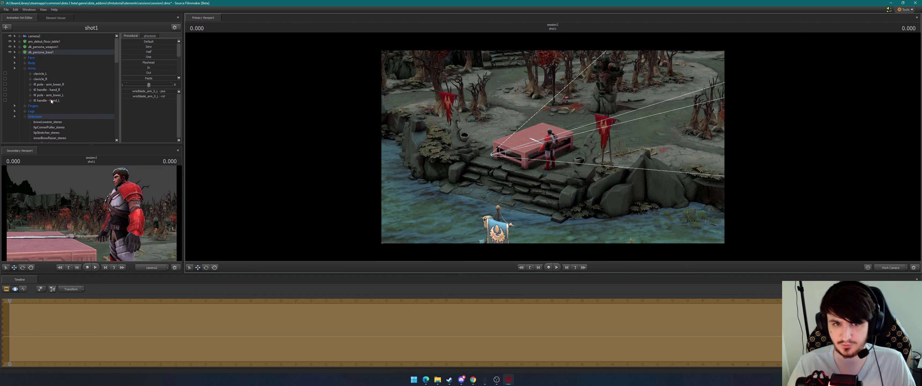
pyautogui.click(51, 101)
pyautogui.moveTo(558, 179); pyautogui.dragTo(620, 228)
pyautogui.moveTo(553, 147); pyautogui.dragTo(471, 145)
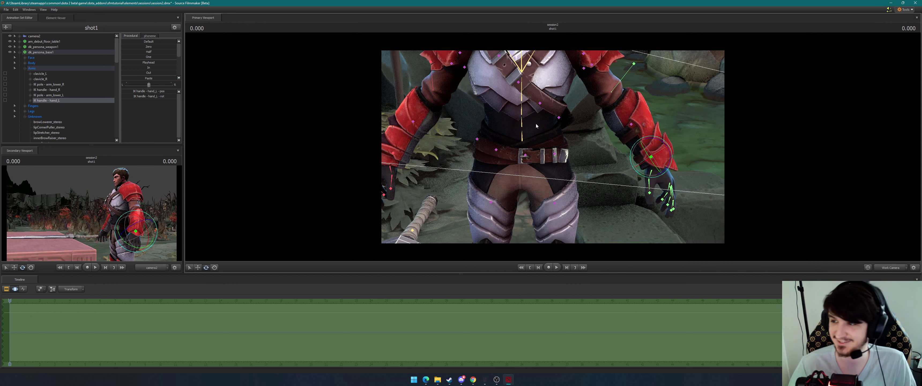
pyautogui.moveTo(548, 123); pyautogui.dragTo(631, 118)
pyautogui.press('w')
pyautogui.moveTo(575, 150); pyautogui.dragTo(521, 173)
pyautogui.press('e')
pyautogui.moveTo(552, 195); pyautogui.dragTo(535, 162)
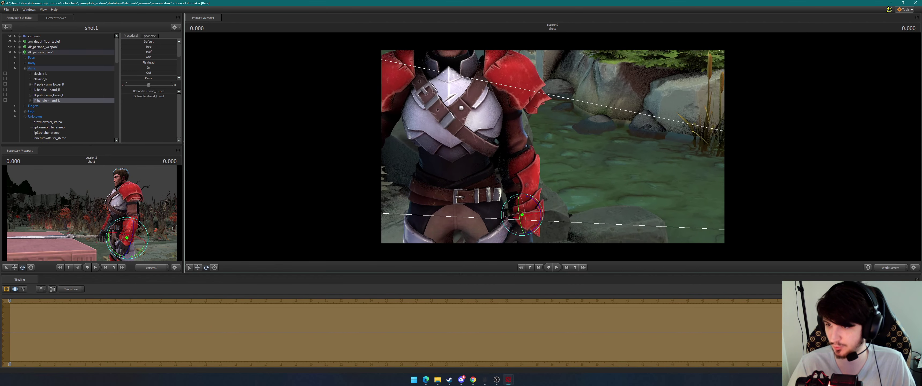
pyautogui.moveTo(529, 206); pyautogui.dragTo(558, 213, button='middle')
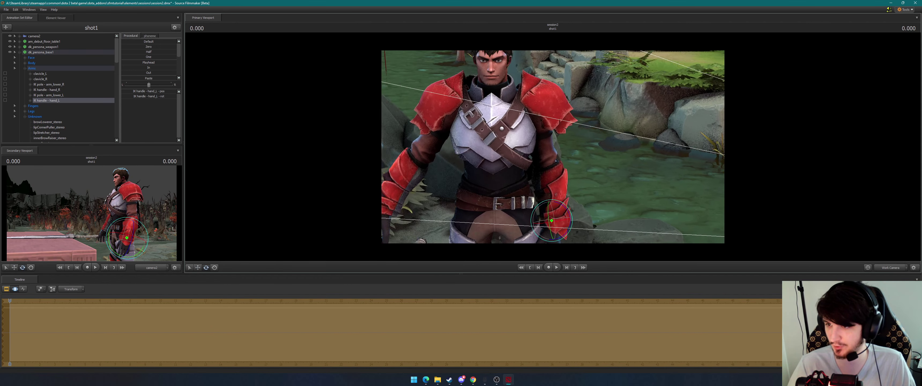
pyautogui.click(47, 89)
pyautogui.keyDown('alt'); pyautogui.moveTo(551, 172); pyautogui.dragTo(461, 161); pyautogui.keyUp('alt')
# Create a skybox from the first light-blue sky_dota material and place its animation set directly below camera2
pyautogui.click(19, 52)
pyautogui.rightClick(35, 83)
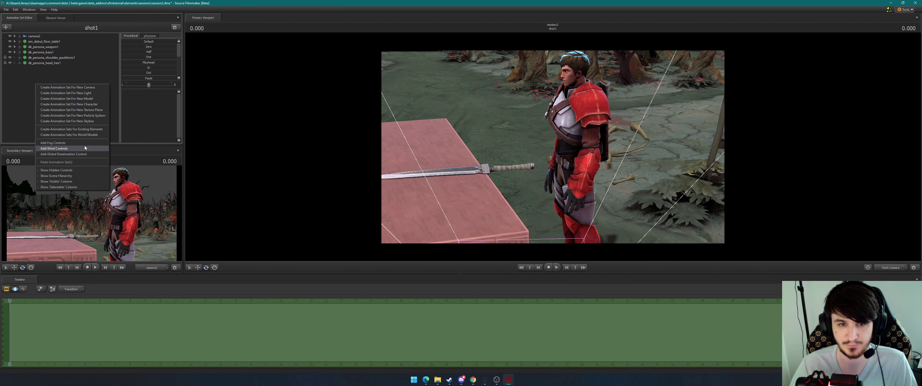
pyautogui.click(76, 122)
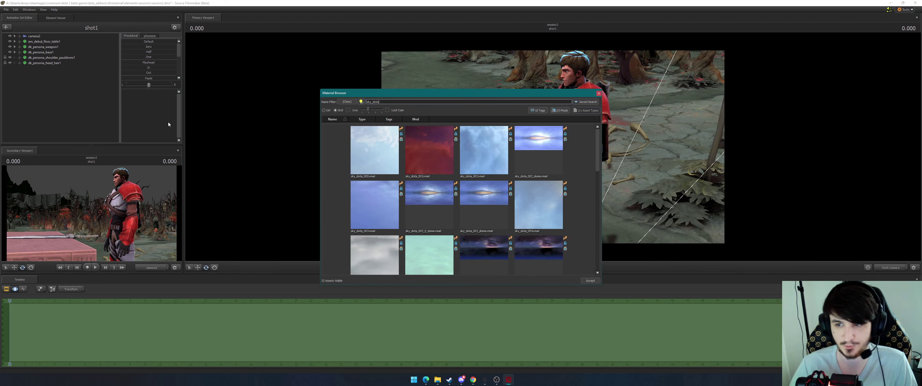
pyautogui.doubleClick(369, 151)
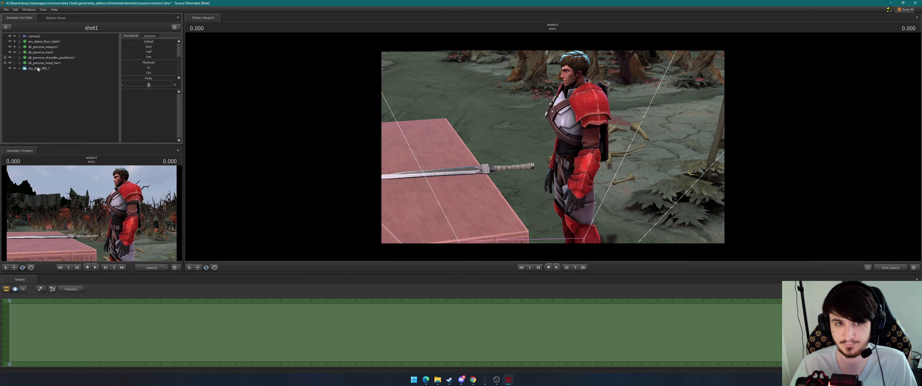
pyautogui.moveTo(37, 68); pyautogui.dragTo(37, 41)
# Adjust camera2 to reframe the character and the table against the new sky
pyautogui.moveTo(553, 147); pyautogui.dragTo(689, 188)
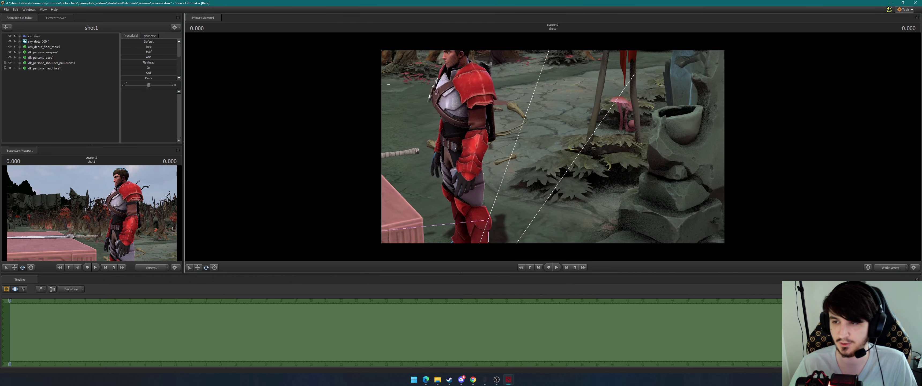
pyautogui.moveTo(91, 213); pyautogui.dragTo(108, 213)
pyautogui.moveTo(553, 147); pyautogui.dragTo(539, 181)
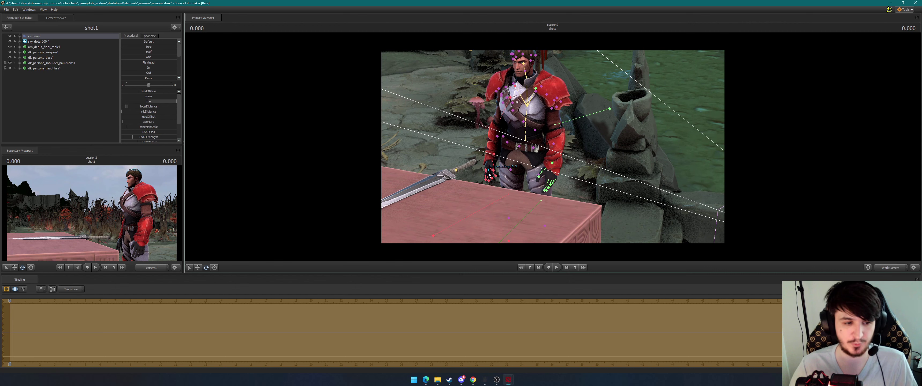
# Switch the timeline to the Graph Editor and reposition the graph so time zero sits near its beginning
pyautogui.click(23, 289)
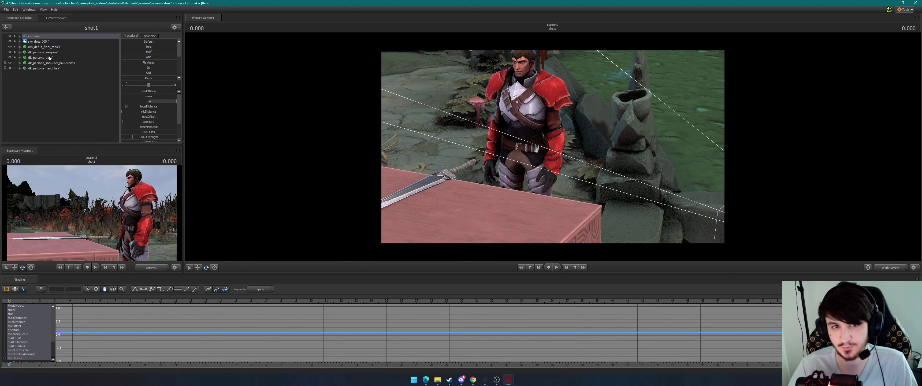
pyautogui.click(105, 289)
pyautogui.moveTo(99, 324); pyautogui.dragTo(282, 324)
pyautogui.keyDown('alt'); pyautogui.moveTo(203, 312); pyautogui.dragTo(227, 320, button='right'); pyautogui.keyUp('alt')
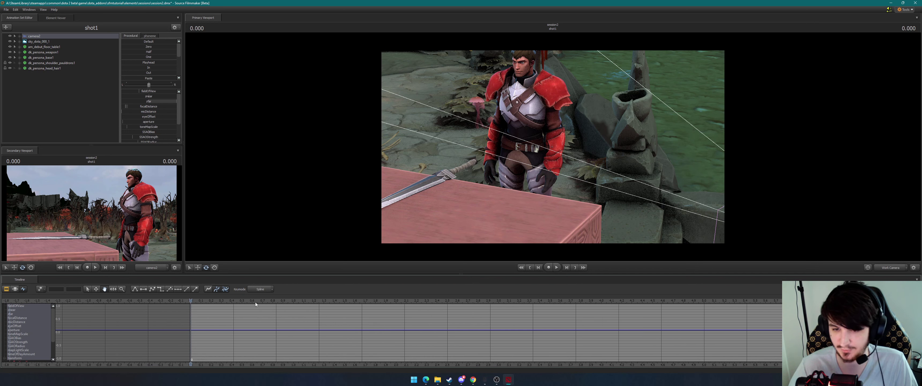
pyautogui.moveTo(323, 323); pyautogui.dragTo(274, 326)
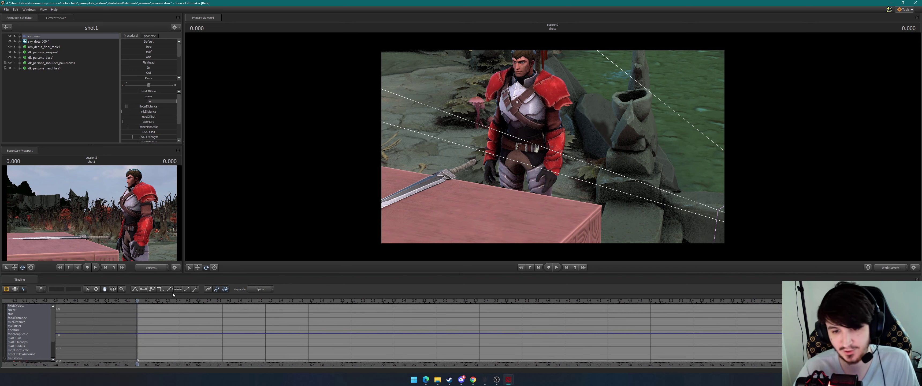
pyautogui.scroll(10, 171, 307)
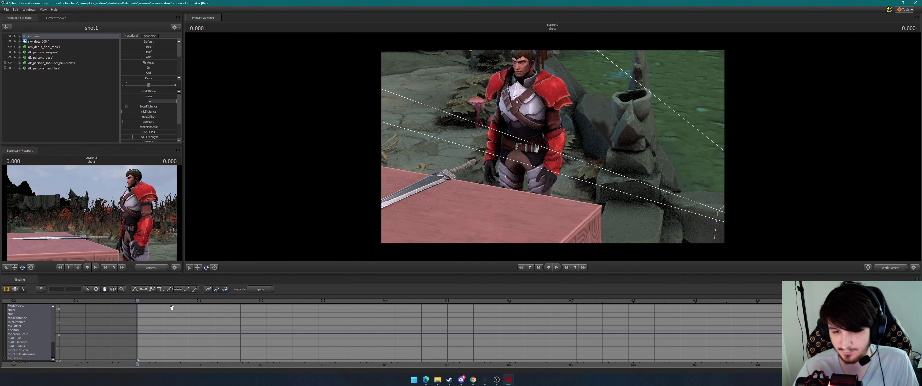
pyautogui.scroll(-5, 172, 307)
pyautogui.scroll(-4, 211, 313)
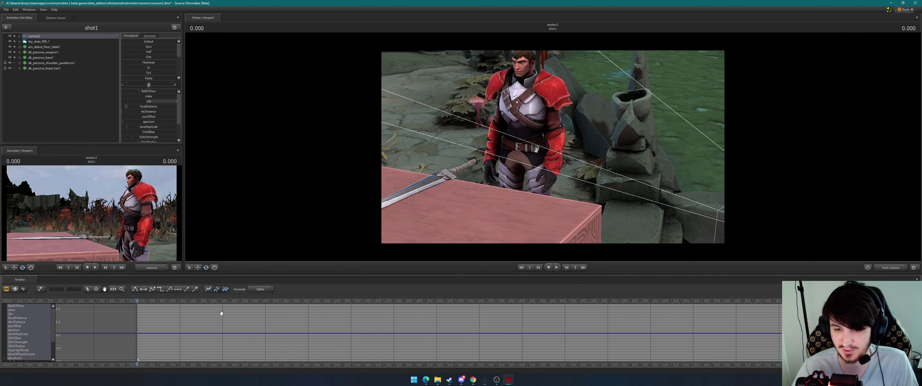
# Try to move all of dk_persona_base's controls together at time 1.000, and undo the move
pyautogui.click(38, 58)
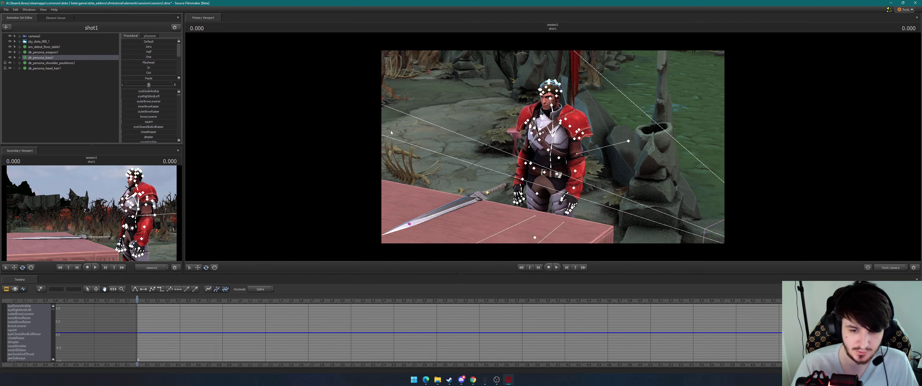
pyautogui.moveTo(390, 130); pyautogui.dragTo(558, 103)
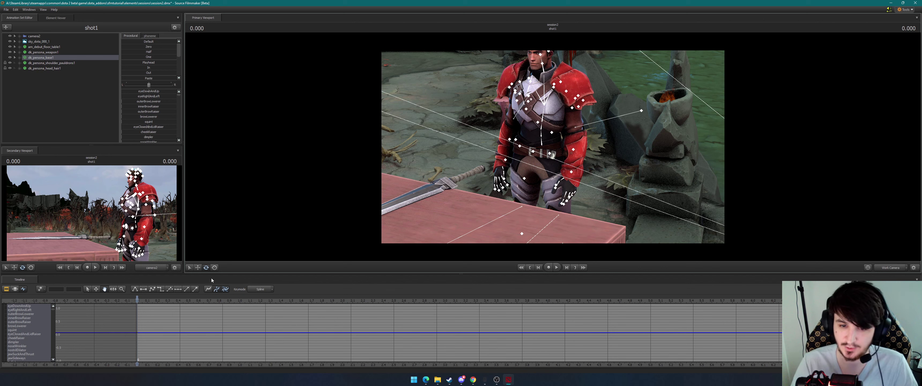
pyautogui.click(210, 300)
pyautogui.click(241, 300)
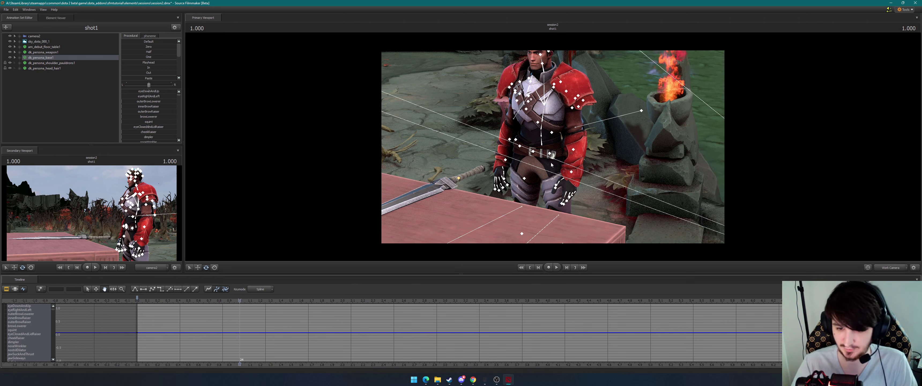
pyautogui.moveTo(551, 163); pyautogui.dragTo(551, 193)
pyautogui.press('w')
pyautogui.moveTo(513, 212); pyautogui.dragTo(512, 190)
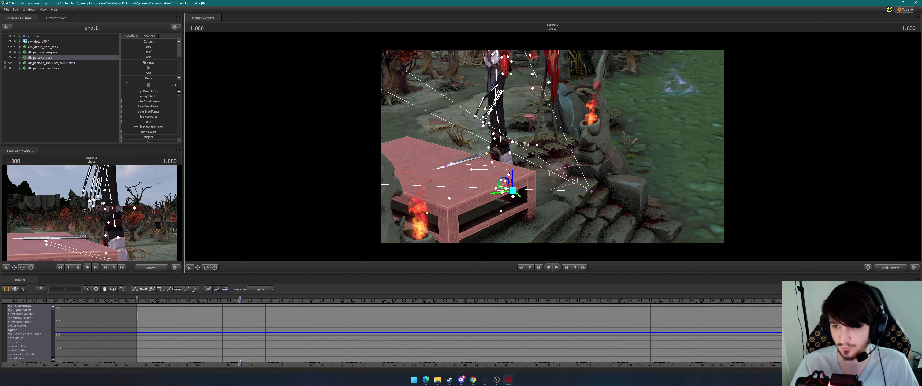
pyautogui.hotkey('ctrl', 'z')
# Move dk_persona_base's rootTransform from the Body group at time 1.000 so the character stands behind the table near the sword
pyautogui.moveTo(551, 163); pyautogui.dragTo(522, 155)
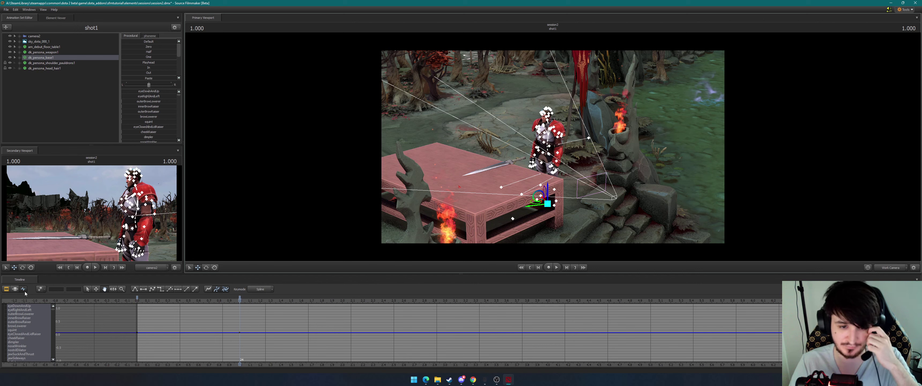
pyautogui.click(19, 57)
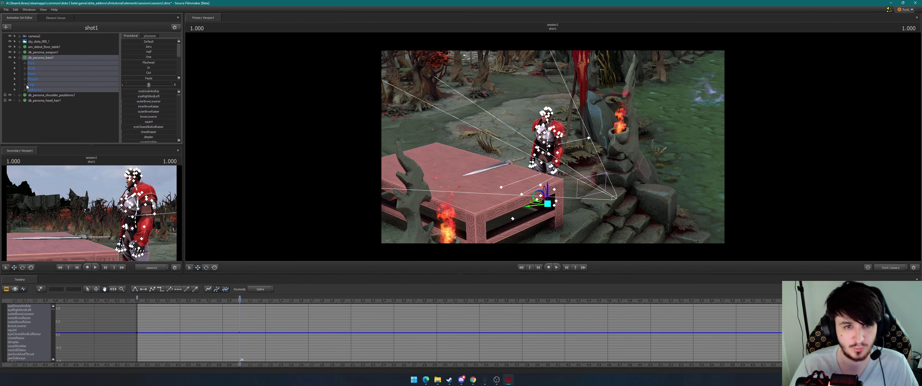
pyautogui.click(24, 68)
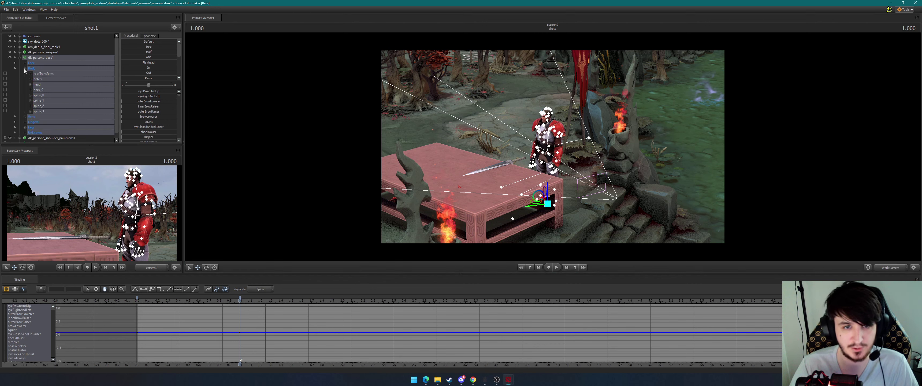
pyautogui.click(42, 74)
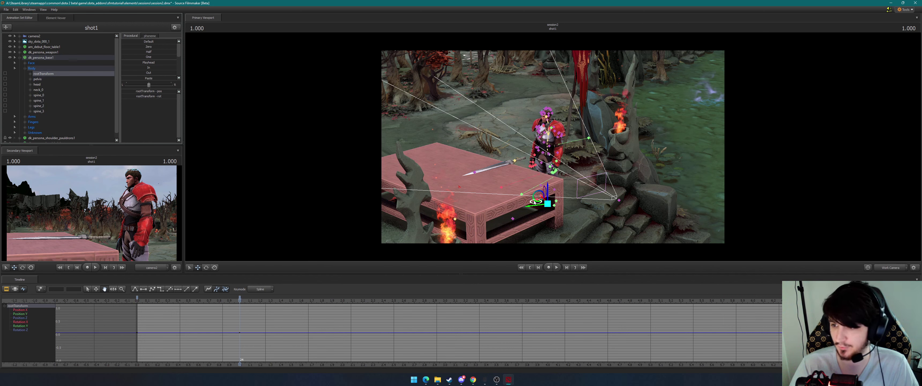
pyautogui.moveTo(532, 203); pyautogui.dragTo(470, 165)
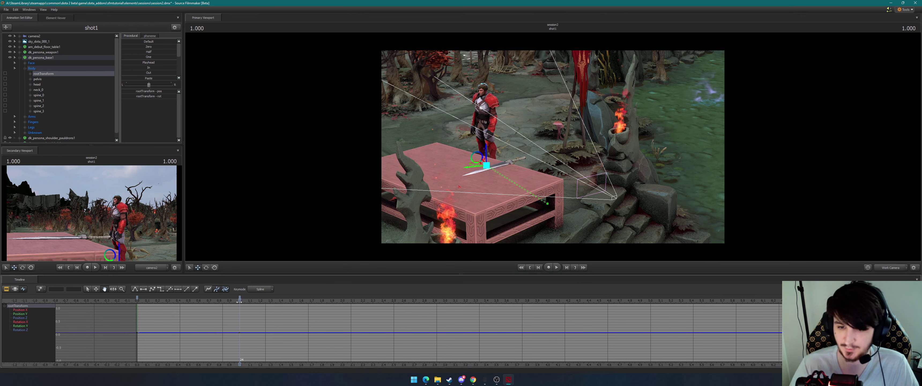
# Play back the rootTransform movement between time 0.000 and 1.000 and return to the first frame
pyautogui.click(535, 268)
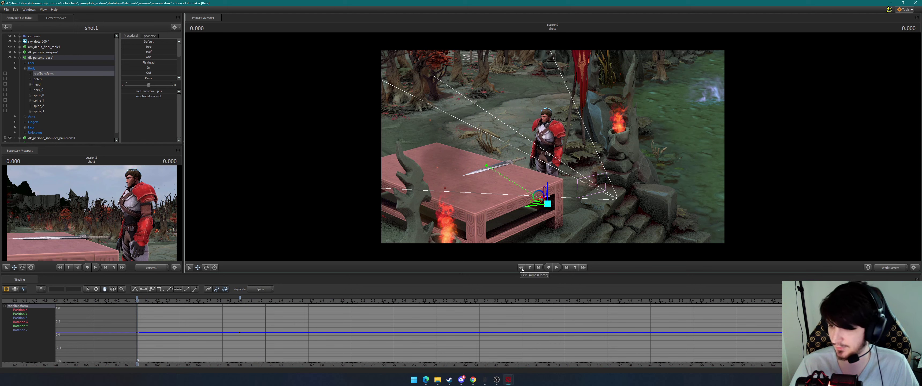
pyautogui.click(566, 267)
pyautogui.click(566, 268)
pyautogui.click(567, 267)
pyautogui.click(567, 267)
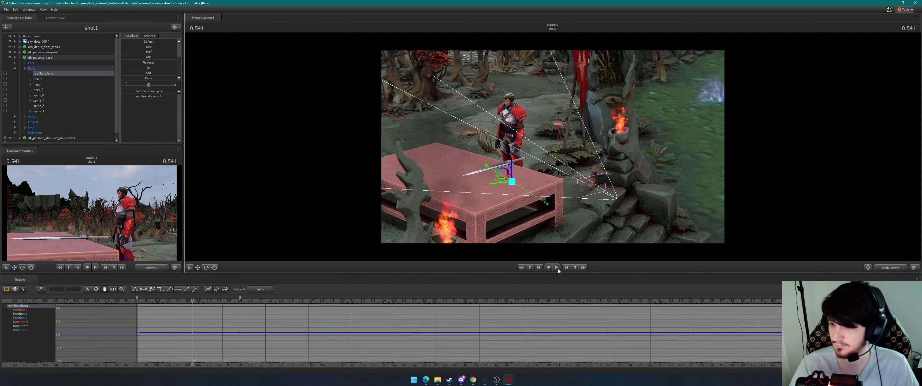
pyautogui.click(530, 269)
pyautogui.press('space')
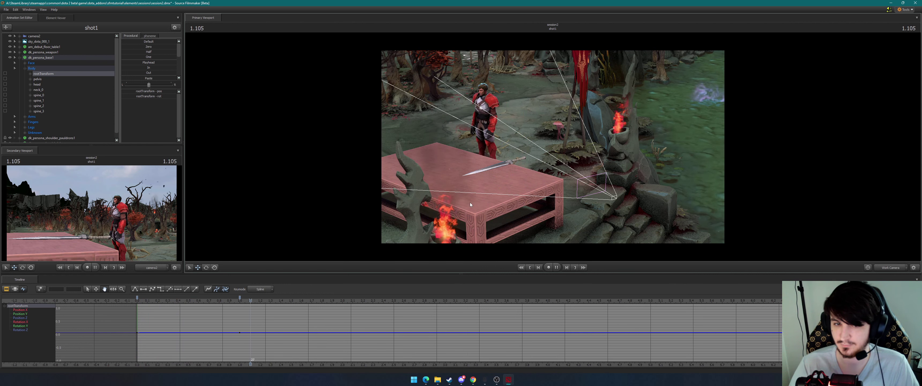
pyautogui.press('space')
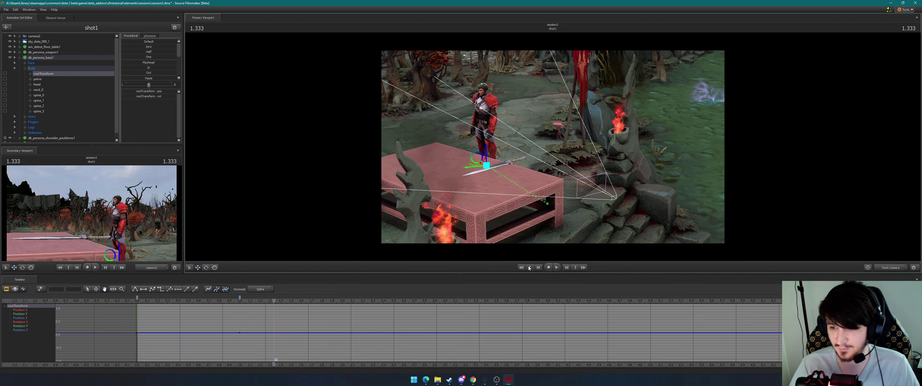
pyautogui.click(529, 268)
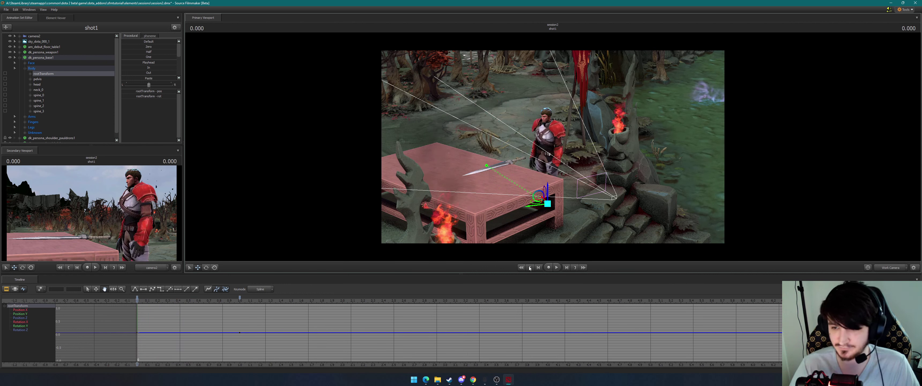
# Remove dk_persona_base's root movement at time 1.000 and play the shot to check that the character stands still
pyautogui.moveTo(552, 150); pyautogui.dragTo(552, 137)
pyautogui.press('w')
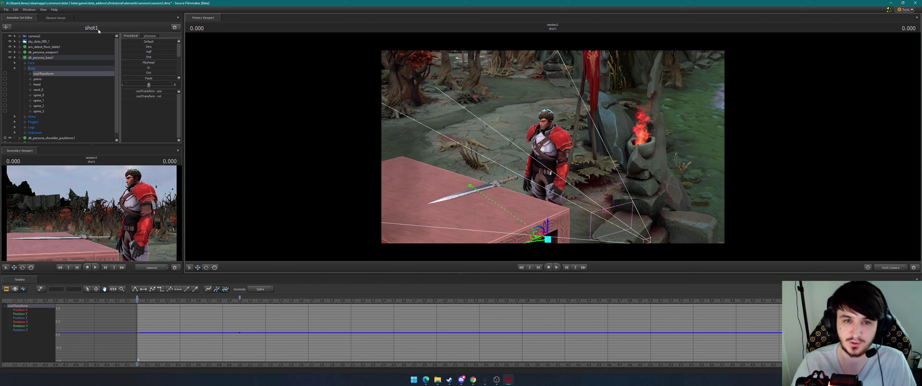
pyautogui.click(41, 57)
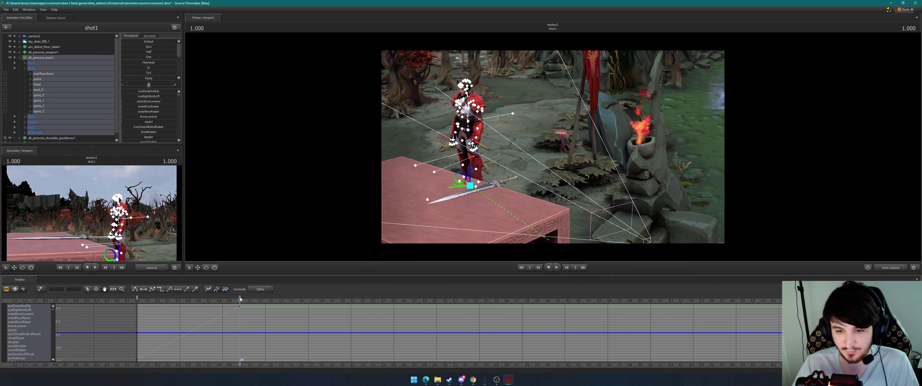
pyautogui.click(240, 298)
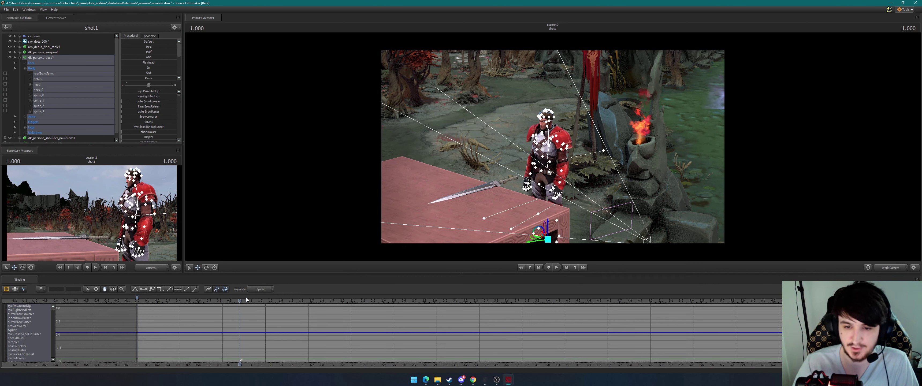
pyautogui.press('space')
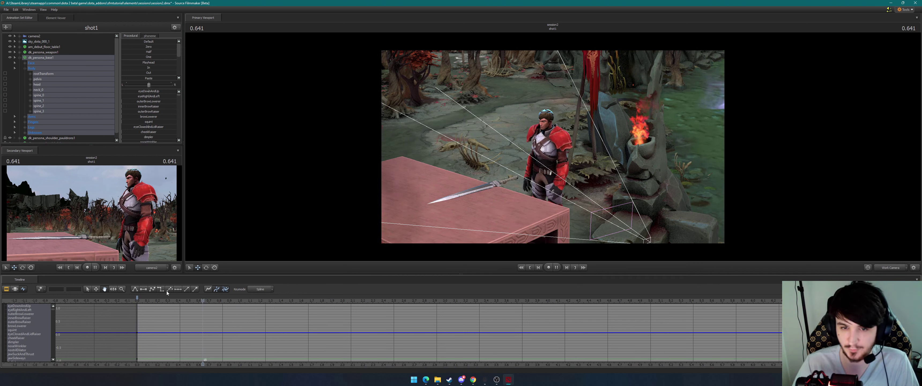
pyautogui.press('space')
# Move dk_persona_base's right hand IK handle at time 0.500 so the hand reaches the sword's hilt
pyautogui.click(521, 268)
pyautogui.moveTo(526, 215); pyautogui.dragTo(552, 190)
pyautogui.press('w')
pyautogui.press('w')
pyautogui.press('s')
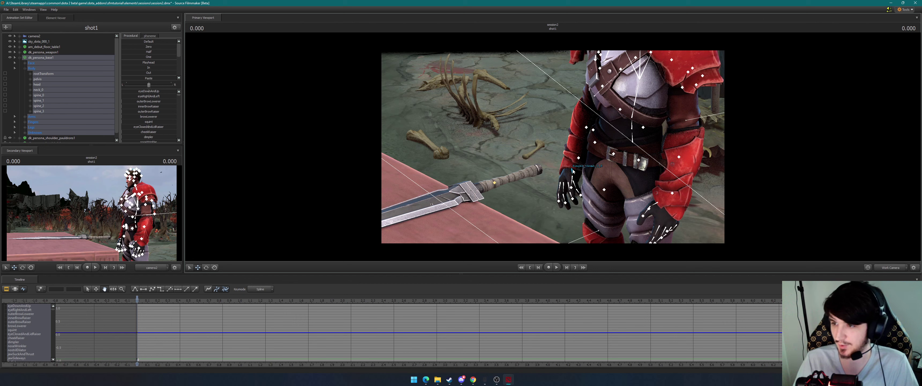
pyautogui.click(578, 158)
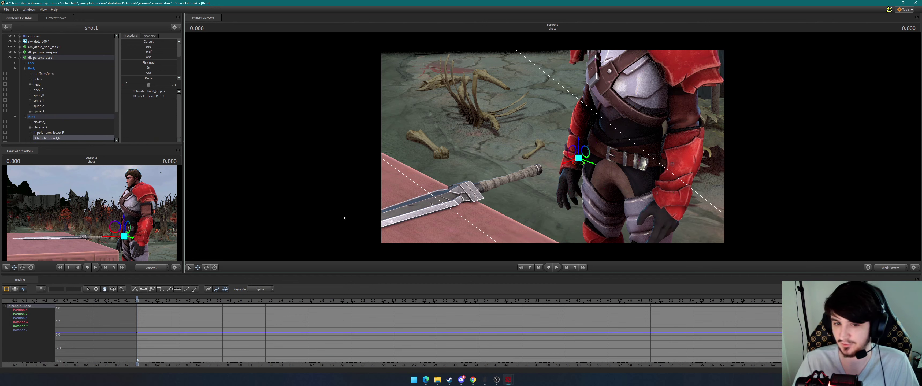
pyautogui.moveTo(141, 299); pyautogui.dragTo(190, 298)
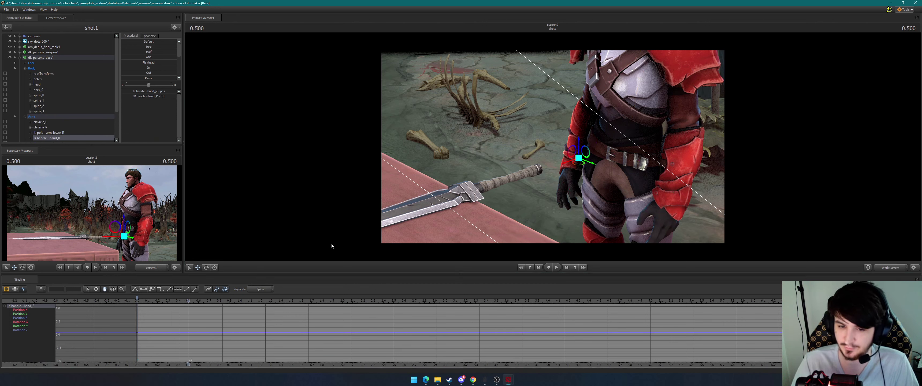
pyautogui.moveTo(578, 158); pyautogui.dragTo(537, 151)
pyautogui.moveTo(553, 146); pyautogui.dragTo(486, 141)
pyautogui.moveTo(551, 170); pyautogui.dragTo(623, 154)
pyautogui.moveTo(553, 147); pyautogui.dragTo(512, 153)
pyautogui.moveTo(534, 110); pyautogui.dragTo(486, 92)
# Rotate the pelvis at time 0.500 so the torso leans toward the table
pyautogui.click(38, 79)
pyautogui.moveTo(553, 146)
pyautogui.mouseDown()
pyautogui.moveTo(553, 136)
pyautogui.moveTo(553, 154)
pyautogui.mouseUp()
pyautogui.press('w')
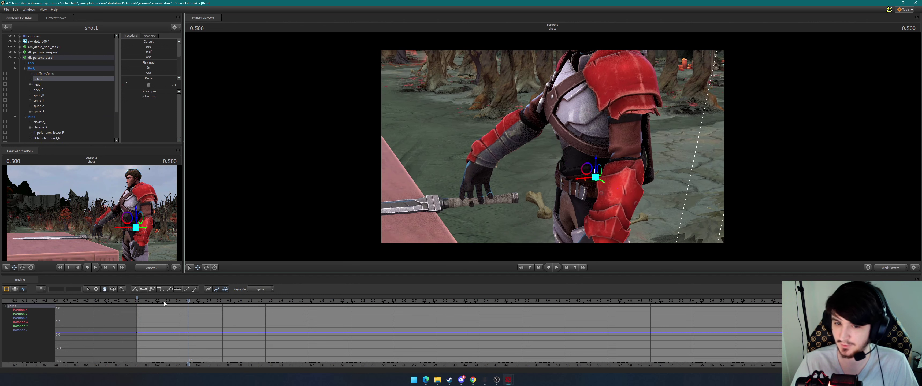
pyautogui.press('e')
pyautogui.moveTo(585, 169); pyautogui.dragTo(576, 171)
# Adjust the right hand IK handle at time 0.500 so the palm rests over the sword's hilt
pyautogui.moveTo(502, 175); pyautogui.dragTo(471, 163)
pyautogui.press('w')
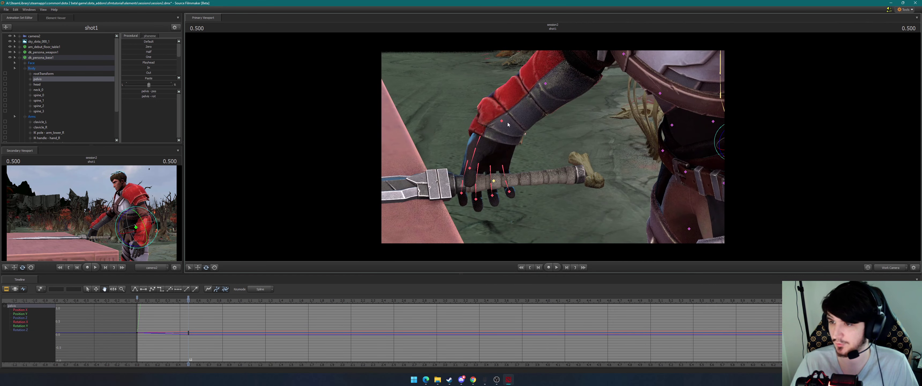
pyautogui.click(501, 121)
pyautogui.moveTo(500, 119); pyautogui.dragTo(579, 158)
pyautogui.press('a')
pyautogui.press('d')
pyautogui.press('w')
pyautogui.press('s')
pyautogui.press('w')
pyautogui.press('s')
# Turn off Ambient Occlusion in the viewport's progressive refinement settings
pyautogui.rightClick(483, 105)
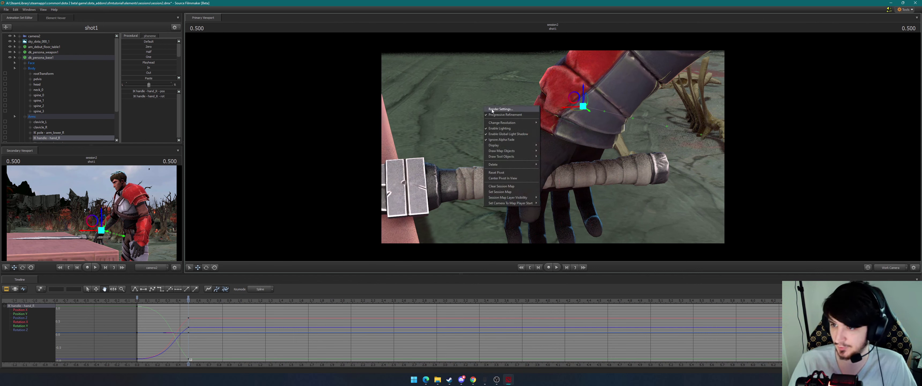
pyautogui.click(491, 109)
pyautogui.click(421, 191)
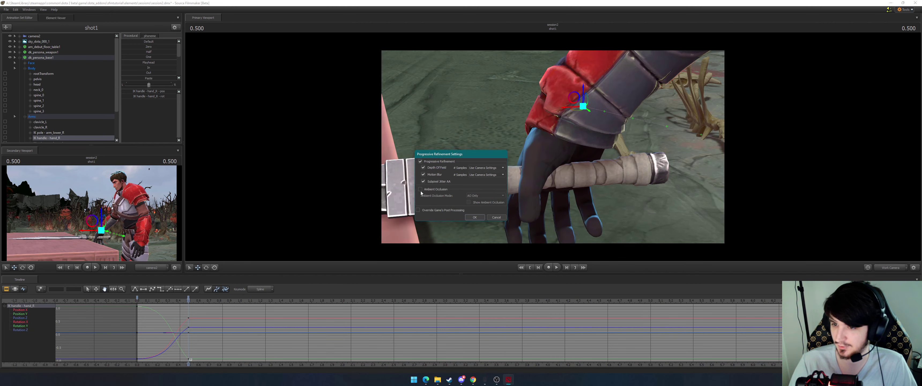
pyautogui.click(468, 218)
# Examine the right hand's placement on the hilt and the character's overall pose from several angles
pyautogui.moveTo(470, 199); pyautogui.dragTo(461, 237)
pyautogui.press('w')
pyautogui.press('s')
pyautogui.moveTo(552, 147); pyautogui.dragTo(530, 151)
pyautogui.press('w')
pyautogui.press('w')
pyautogui.press('d')
pyautogui.press('w')
pyautogui.moveTo(449, 166); pyautogui.dragTo(274, 226)
pyautogui.press('s')
pyautogui.moveTo(553, 147)
pyautogui.mouseDown()
pyautogui.moveTo(569, 143)
pyautogui.moveTo(579, 125)
pyautogui.moveTo(551, 137)
pyautogui.mouseUp()
# Play back the arm's reach toward the sword from the first frame
pyautogui.click(530, 268)
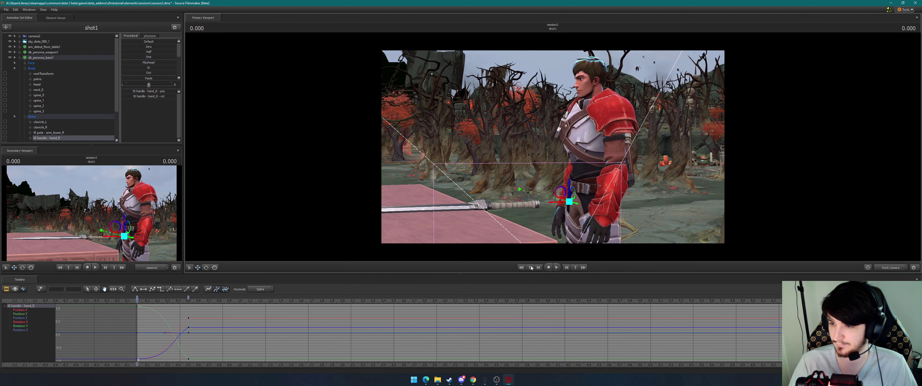
pyautogui.press('space')
pyautogui.press('space')
pyautogui.press('space')
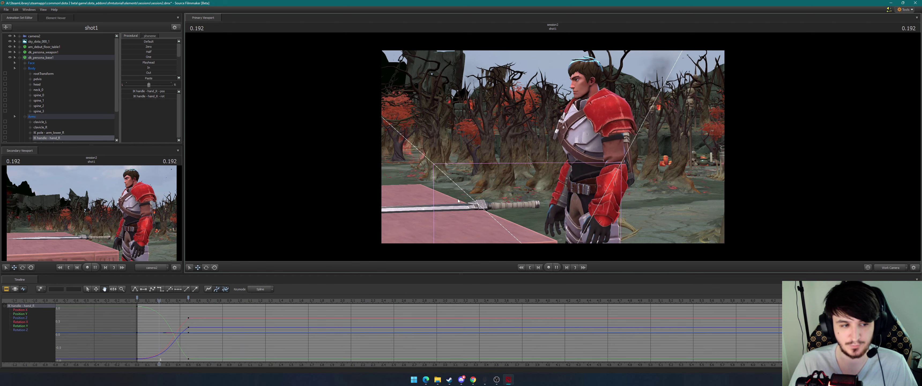
pyautogui.press('space')
# Key the whole right-hand finger group in its open pose at time 0.416
pyautogui.moveTo(458, 201); pyautogui.dragTo(467, 185, button='middle')
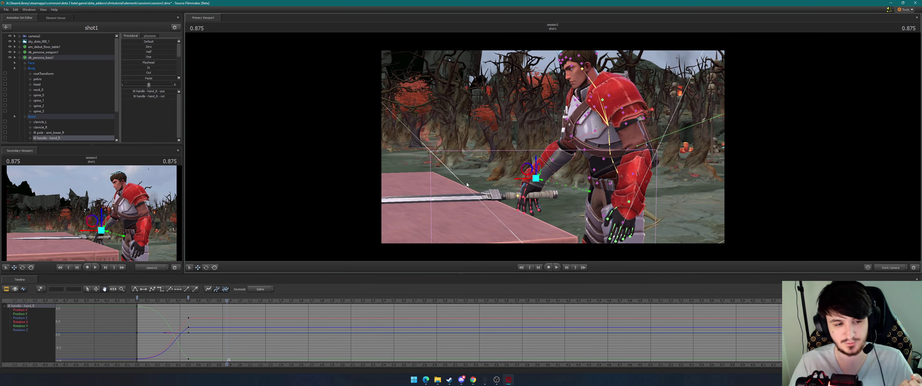
pyautogui.moveTo(458, 172); pyautogui.dragTo(444, 187)
pyautogui.press('w')
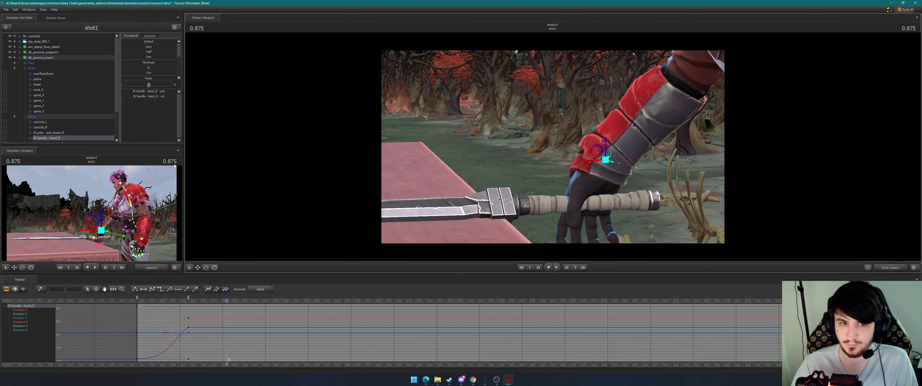
pyautogui.moveTo(424, 132); pyautogui.dragTo(489, 176)
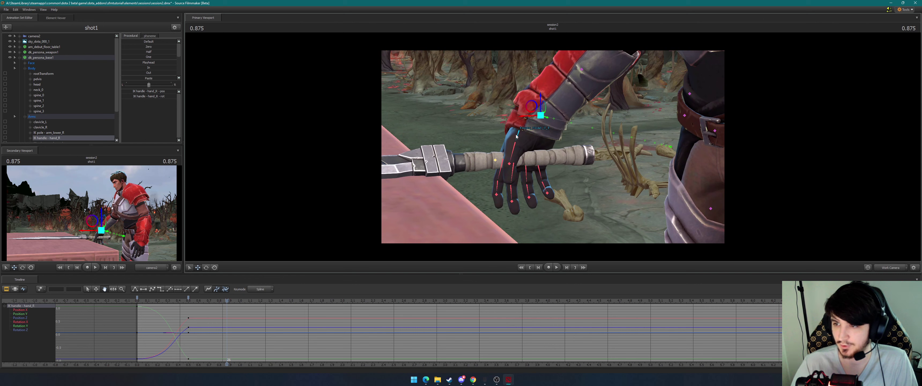
pyautogui.click(517, 136)
pyautogui.scroll(-4, 91, 84)
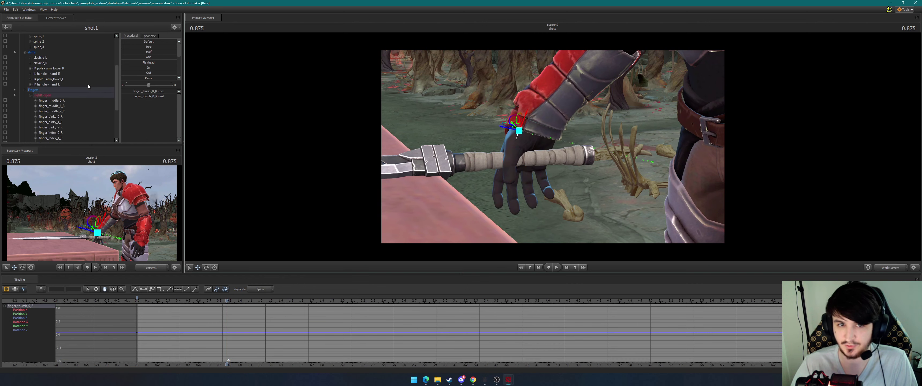
pyautogui.scroll(-2, 61, 95)
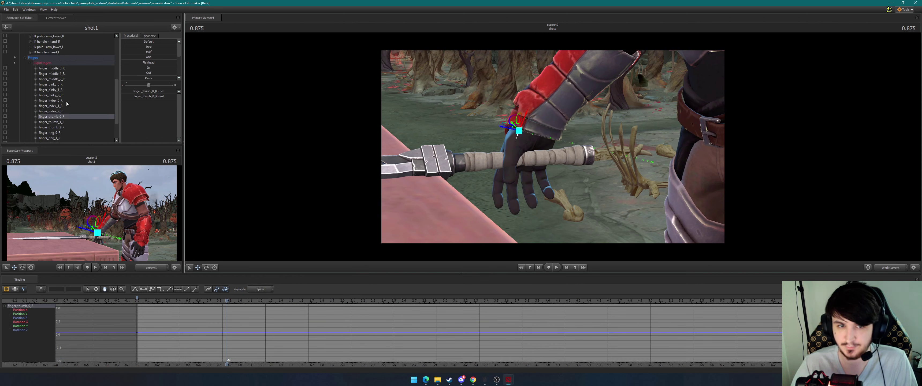
pyautogui.click(40, 63)
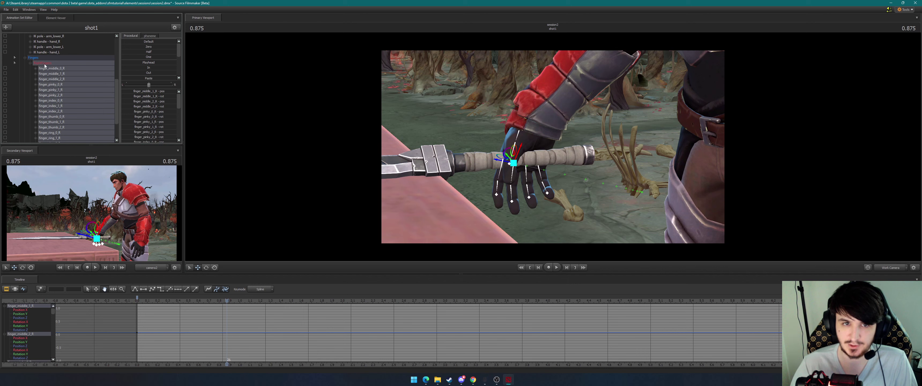
pyautogui.moveTo(227, 301); pyautogui.dragTo(179, 300)
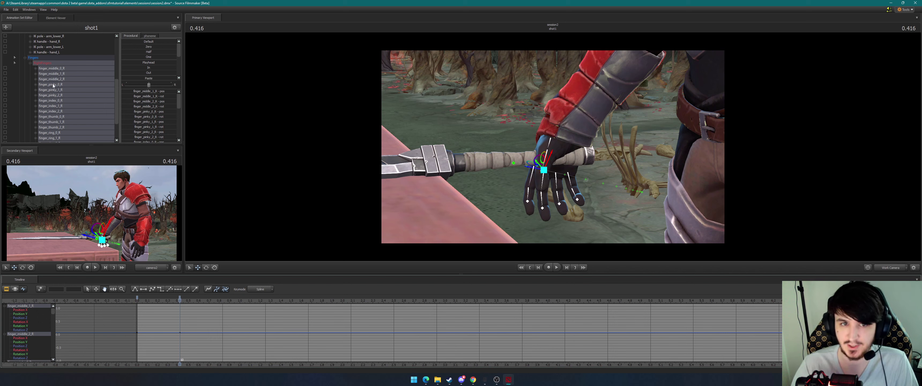
# Check individual right-hand finger controls in the Graph Editor and examine the hand beside the hilt
pyautogui.click(53, 74)
pyautogui.click(57, 96)
pyautogui.click(58, 123)
pyautogui.click(59, 95)
pyautogui.click(57, 75)
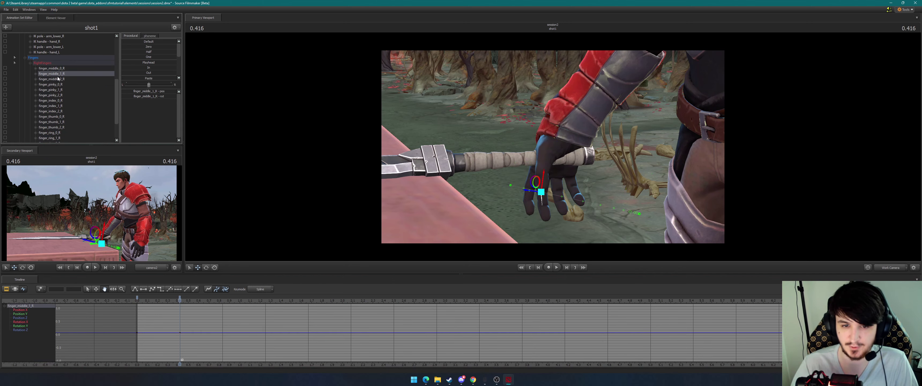
pyautogui.moveTo(532, 168); pyautogui.dragTo(573, 164)
pyautogui.moveTo(458, 219); pyautogui.dragTo(348, 199)
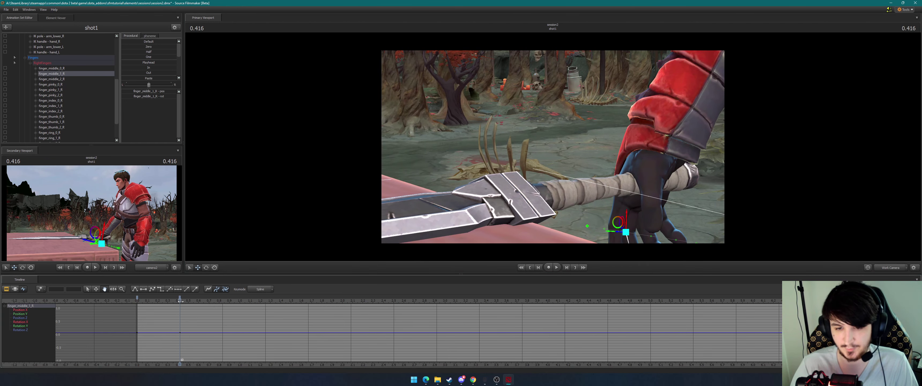
# Move to time 0.500, frame the hand closely at the hilt and select the whole right-hand finger group
pyautogui.moveTo(181, 301); pyautogui.dragTo(190, 304)
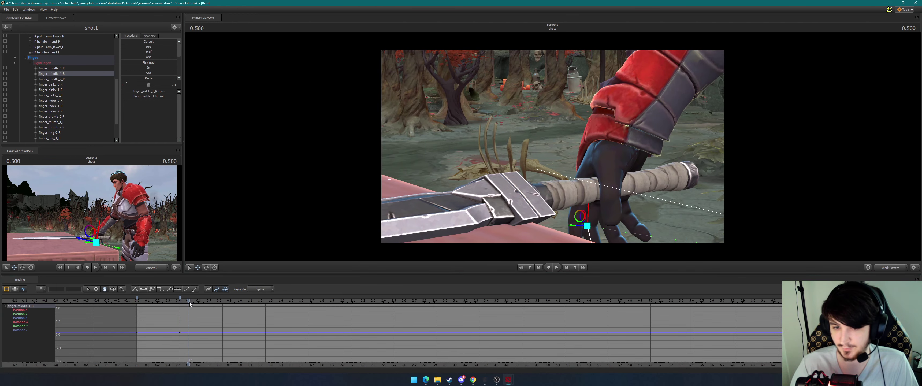
pyautogui.moveTo(488, 159)
pyautogui.mouseDown()
pyautogui.moveTo(508, 179)
pyautogui.moveTo(530, 168)
pyautogui.moveTo(490, 161)
pyautogui.mouseUp()
pyautogui.keyDown('ctrl'); pyautogui.click(515, 152); pyautogui.keyUp('ctrl')
pyautogui.moveTo(508, 159); pyautogui.dragTo(501, 163, button='right')
pyautogui.click(80, 63)
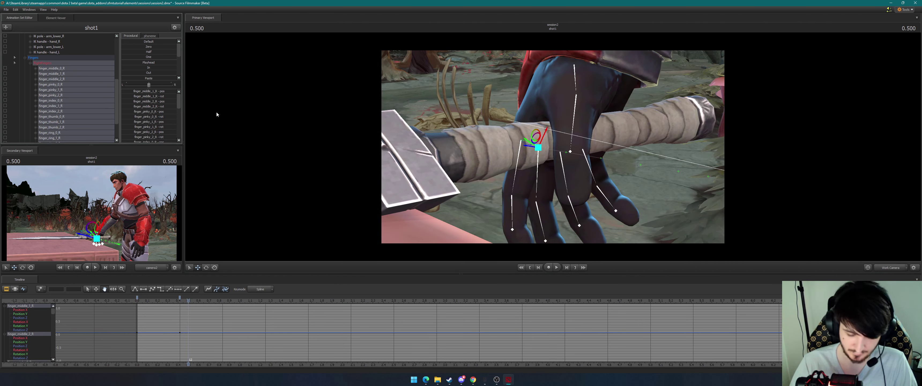
# Rotate the joints of the right index and middle fingers so both curl around the sword's hilt at time 0.500
pyautogui.click(517, 166)
pyautogui.moveTo(517, 166); pyautogui.dragTo(478, 143, button='right')
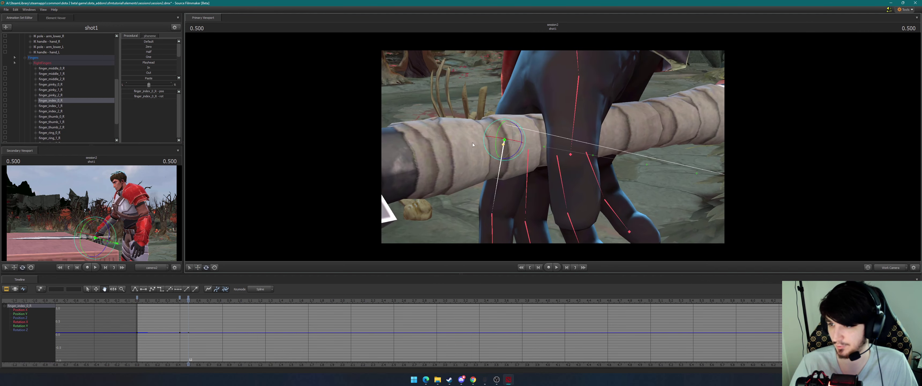
pyautogui.moveTo(501, 142); pyautogui.dragTo(587, 136)
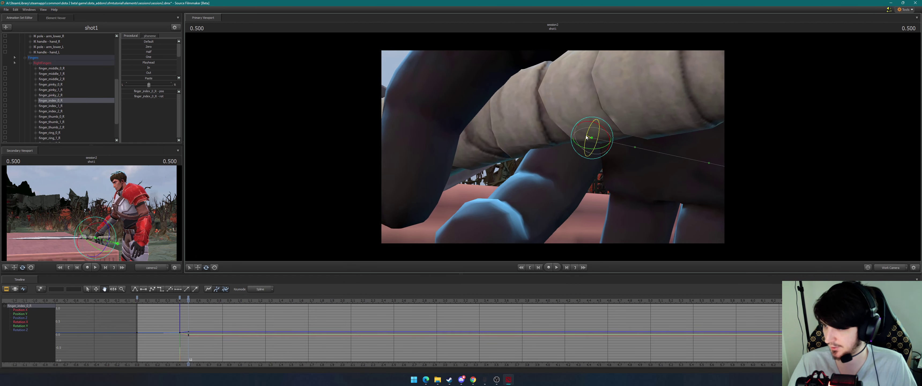
pyautogui.moveTo(586, 138); pyautogui.dragTo(568, 167)
pyautogui.moveTo(597, 125); pyautogui.dragTo(626, 194)
pyautogui.click(543, 190)
pyautogui.click(543, 219)
pyautogui.click(558, 197)
pyautogui.moveTo(560, 176); pyautogui.dragTo(590, 195)
pyautogui.click(519, 187)
pyautogui.click(503, 172)
# Rotate the three right ring finger joints so the finger wraps around the hilt in line with its neighbours
pyautogui.keyDown('ctrl'); pyautogui.click(588, 173); pyautogui.keyUp('ctrl')
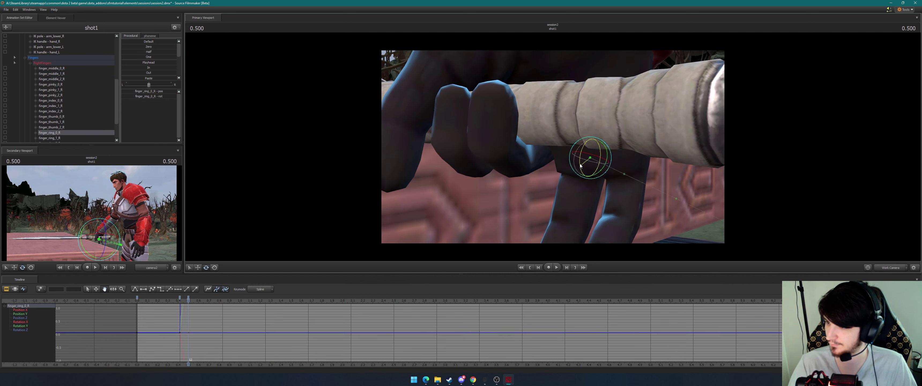
pyautogui.moveTo(580, 165); pyautogui.dragTo(581, 142)
pyautogui.keyDown('ctrl'); pyautogui.click(542, 168); pyautogui.keyUp('ctrl')
pyautogui.moveTo(538, 161); pyautogui.dragTo(542, 156)
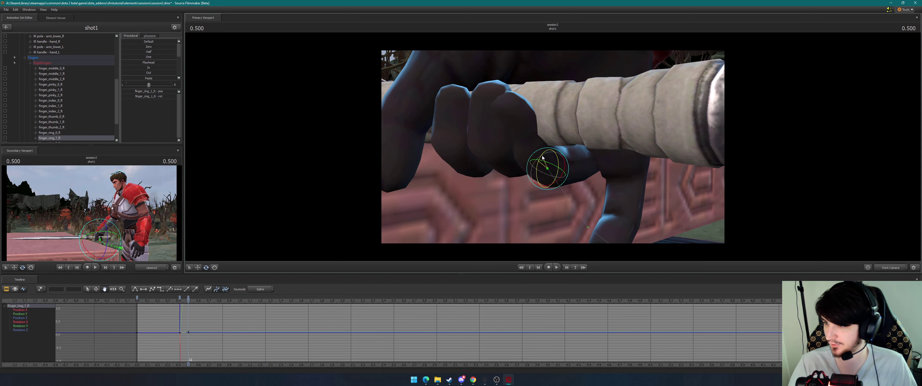
pyautogui.click(593, 154)
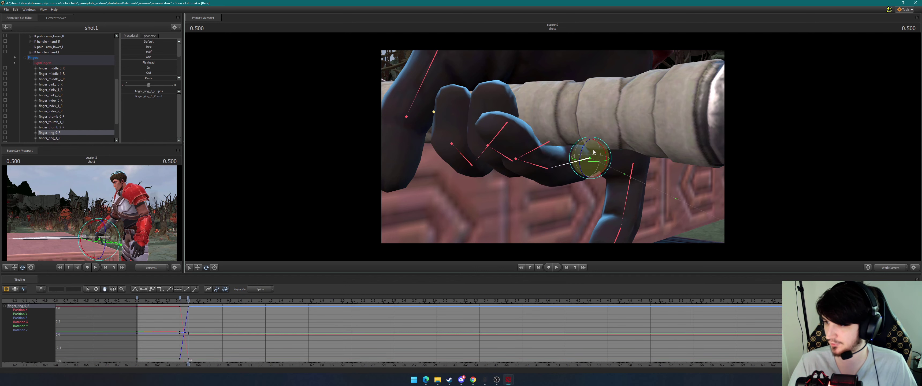
pyautogui.moveTo(593, 156); pyautogui.dragTo(585, 155)
pyautogui.click(540, 156)
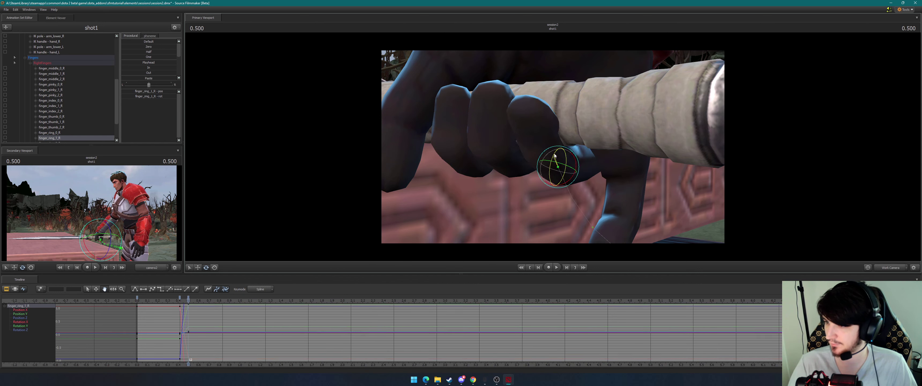
pyautogui.moveTo(553, 158); pyautogui.dragTo(530, 161)
pyautogui.keyDown('ctrl'); pyautogui.click(535, 161); pyautogui.keyUp('ctrl')
pyautogui.keyDown('ctrl'); pyautogui.click(533, 165); pyautogui.keyUp('ctrl')
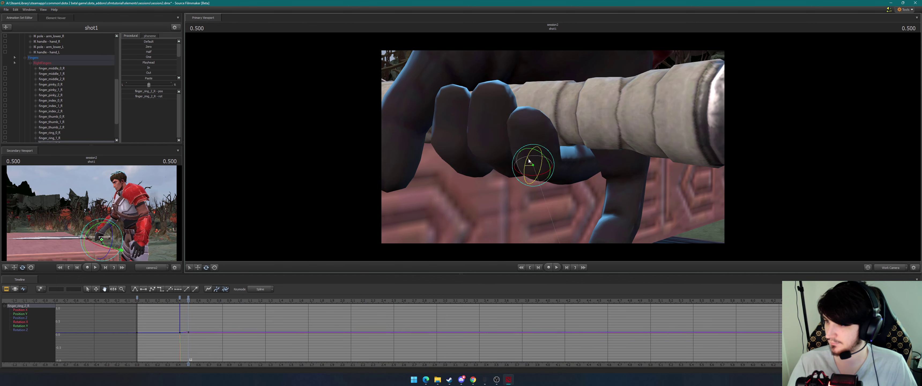
# Curl the right pinky finger around the end of the hilt at time 0.500
pyautogui.keyDown('ctrl'); pyautogui.click(631, 165); pyautogui.keyUp('ctrl')
pyautogui.moveTo(630, 166); pyautogui.dragTo(636, 171)
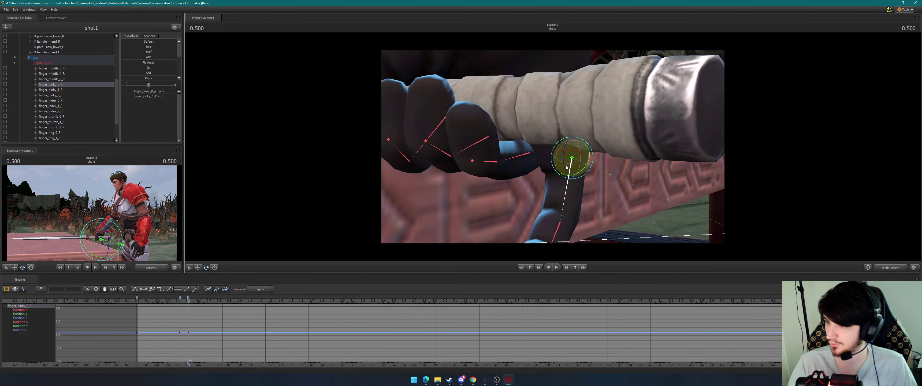
pyautogui.moveTo(567, 167); pyautogui.dragTo(629, 164)
pyautogui.moveTo(621, 164); pyautogui.dragTo(637, 164, button='right')
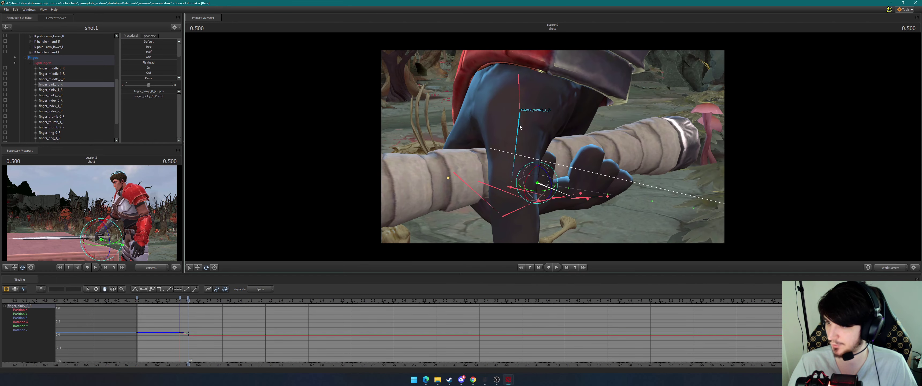
# Rotate the right thumb's base and middle joints inward toward the hilt
pyautogui.click(519, 106)
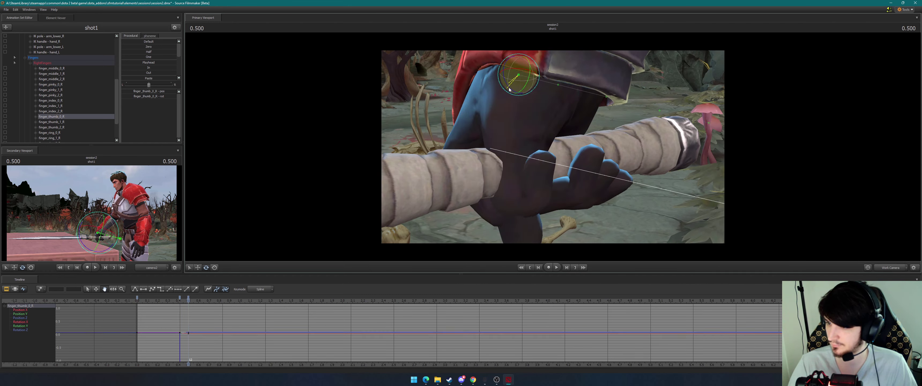
pyautogui.moveTo(507, 90); pyautogui.dragTo(511, 88)
pyautogui.moveTo(553, 147); pyautogui.dragTo(526, 164)
pyautogui.moveTo(524, 104); pyautogui.dragTo(534, 111, button='right')
pyautogui.click(511, 138)
pyautogui.moveTo(504, 114); pyautogui.dragTo(512, 165)
# Bend the right thumb's tip joint and readjust its middle joint so the thumb closes around the hilt
pyautogui.click(517, 155)
pyautogui.press('s')
pyautogui.press('w')
pyautogui.press('s')
pyautogui.press('w')
pyautogui.press('d')
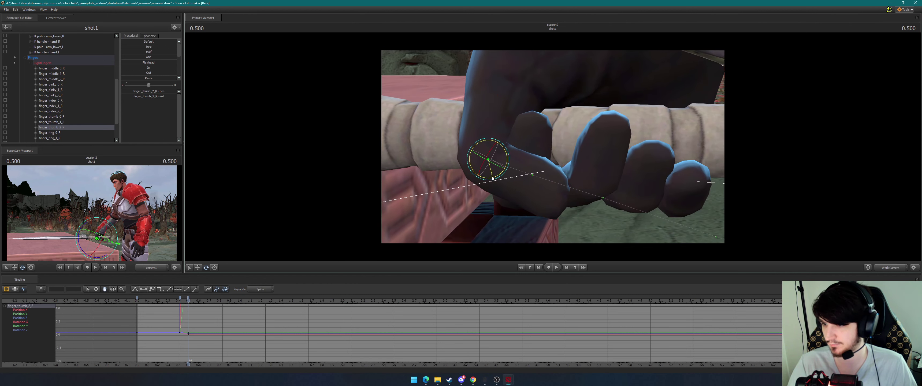
pyautogui.click(496, 115)
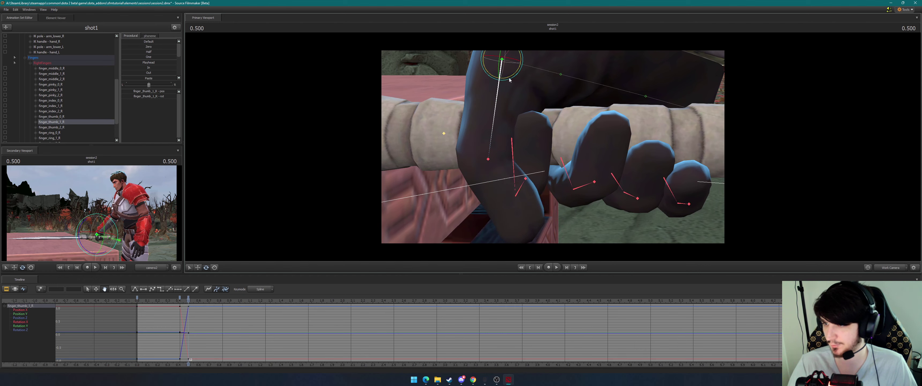
pyautogui.moveTo(509, 80); pyautogui.dragTo(501, 81)
pyautogui.press('s')
pyautogui.moveTo(508, 108); pyautogui.dragTo(496, 94)
# Fine-tune the rotation of the right index finger's base joint and review the closed grip from a wider angle
pyautogui.moveTo(496, 88); pyautogui.dragTo(526, 162, button='right')
pyautogui.click(528, 166)
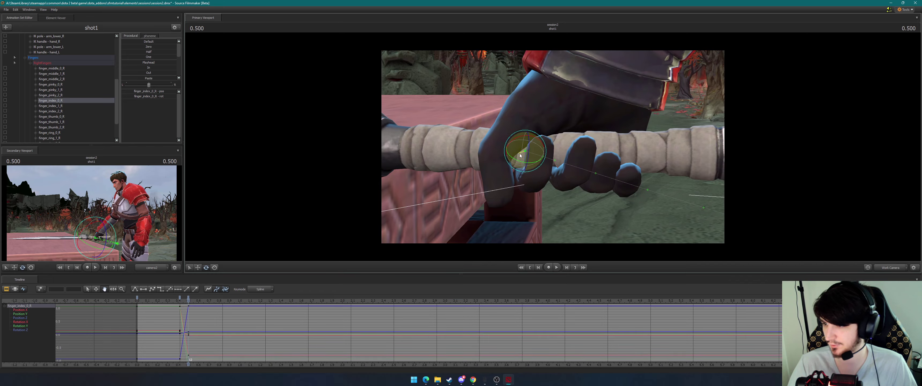
pyautogui.moveTo(519, 154); pyautogui.dragTo(523, 159)
pyautogui.moveTo(535, 79); pyautogui.dragTo(526, 56)
pyautogui.press('s')
pyautogui.press('w')
pyautogui.moveTo(553, 147); pyautogui.dragTo(558, 168)
pyautogui.press('s')
pyautogui.press('d')
# Play back the reach and grip from the first frame, then inspect the hand at time 0.416
pyautogui.scroll(4, 168, 306)
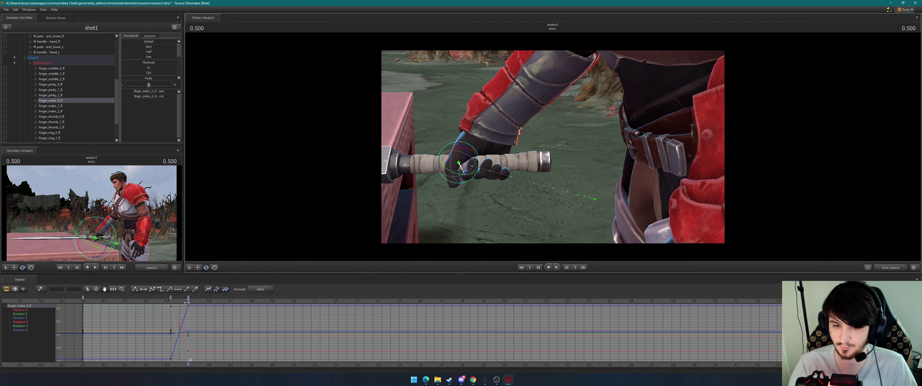
pyautogui.moveTo(187, 302); pyautogui.dragTo(84, 303)
pyautogui.press('space')
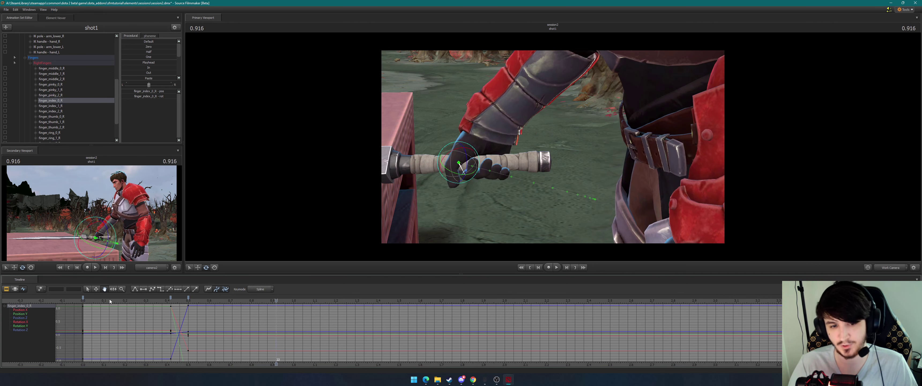
pyautogui.moveTo(110, 301); pyautogui.dragTo(170, 306)
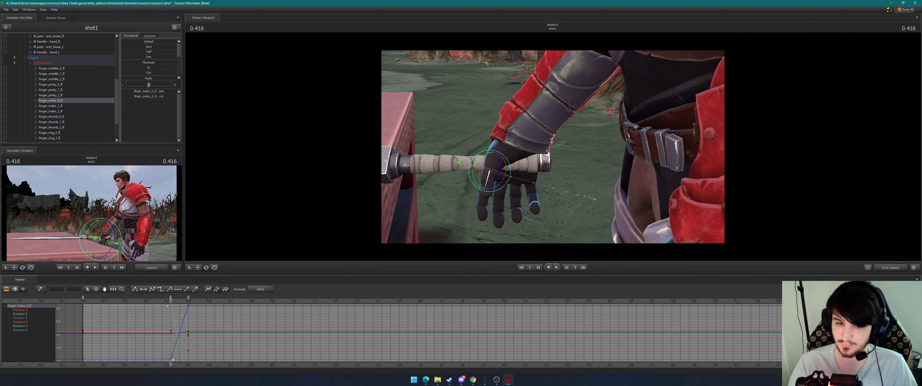
# Reposition the right hand IK handle at time 0.291 to create an in-between pose for the reach
pyautogui.moveTo(474, 127); pyautogui.dragTo(518, 131)
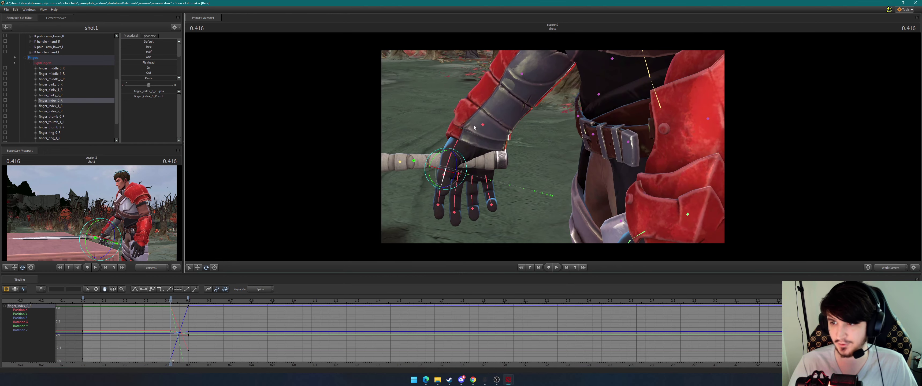
pyautogui.click(482, 124)
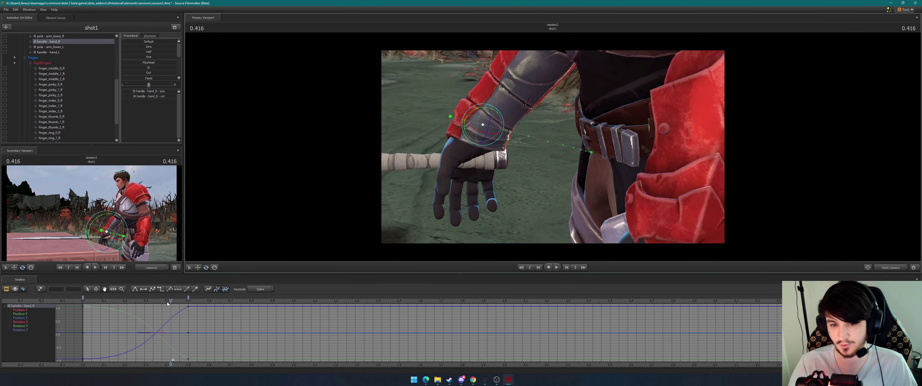
pyautogui.moveTo(168, 302); pyautogui.dragTo(145, 303)
pyautogui.moveTo(377, 203); pyautogui.dragTo(434, 194)
pyautogui.press('w')
pyautogui.moveTo(496, 116); pyautogui.dragTo(469, 114)
pyautogui.moveTo(501, 143); pyautogui.dragTo(501, 121)
pyautogui.moveTo(468, 137); pyautogui.dragTo(532, 232, button='middle')
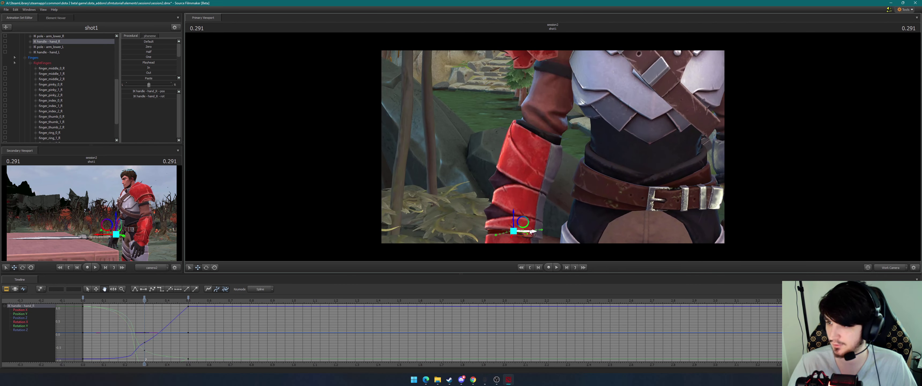
# Refine the right hand IK handle's position at time 0.291 by shifting it while checking it from several angles
pyautogui.moveTo(532, 232); pyautogui.dragTo(509, 214)
pyautogui.moveTo(539, 193); pyautogui.dragTo(511, 170)
pyautogui.moveTo(530, 161); pyautogui.dragTo(526, 251)
pyautogui.moveTo(544, 143); pyautogui.dragTo(536, 139)
pyautogui.moveTo(517, 101); pyautogui.dragTo(523, 74)
pyautogui.moveTo(499, 143); pyautogui.dragTo(459, 92)
# Review the revised reach toward the hilt, following the hand through the grip on the sword
pyautogui.moveTo(144, 300); pyautogui.dragTo(285, 304)
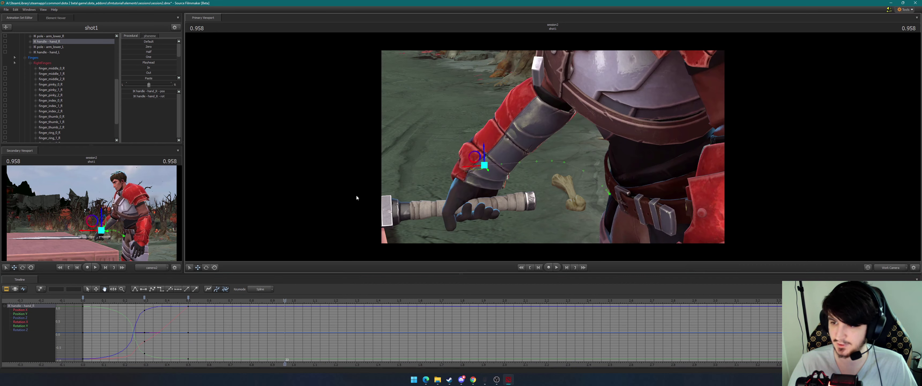
pyautogui.moveTo(400, 167); pyautogui.dragTo(388, 254)
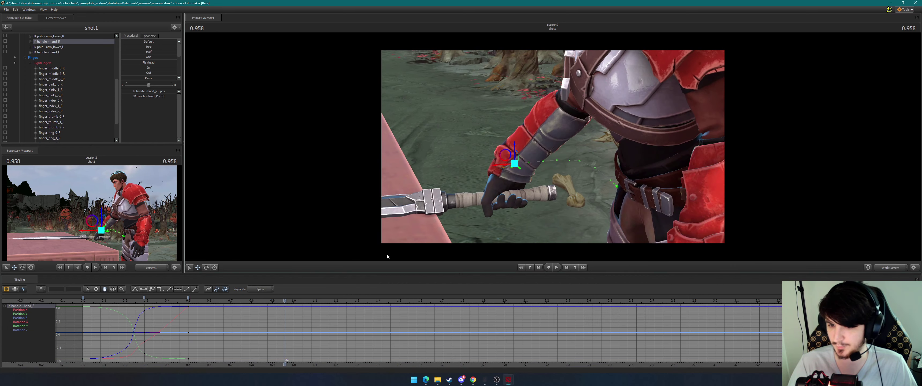
pyautogui.click(529, 267)
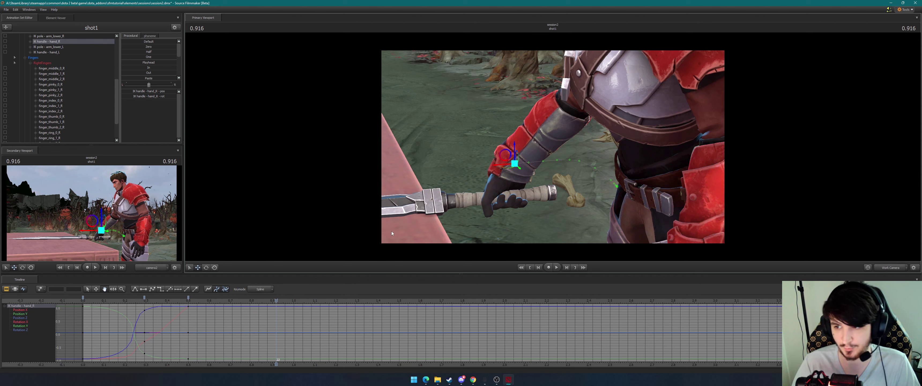
# Select all keys of the right hand IK handle, apply spline tangents to them, and return to time 0.000
pyautogui.click(226, 290)
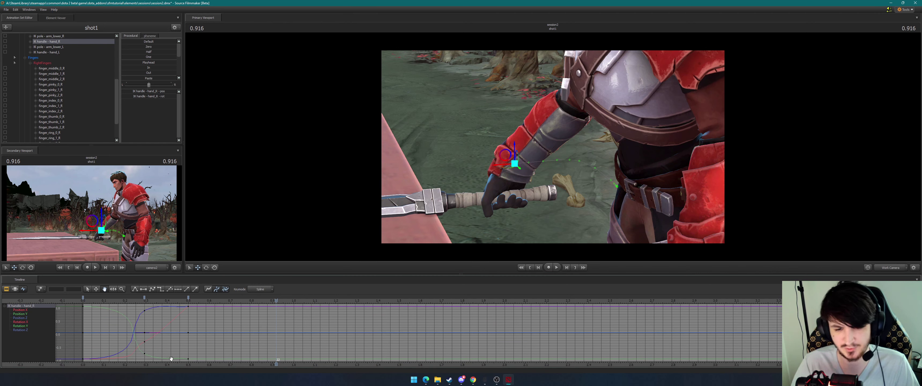
pyautogui.click(187, 297)
pyautogui.keyDown('shift'); pyautogui.click(83, 297); pyautogui.keyUp('shift')
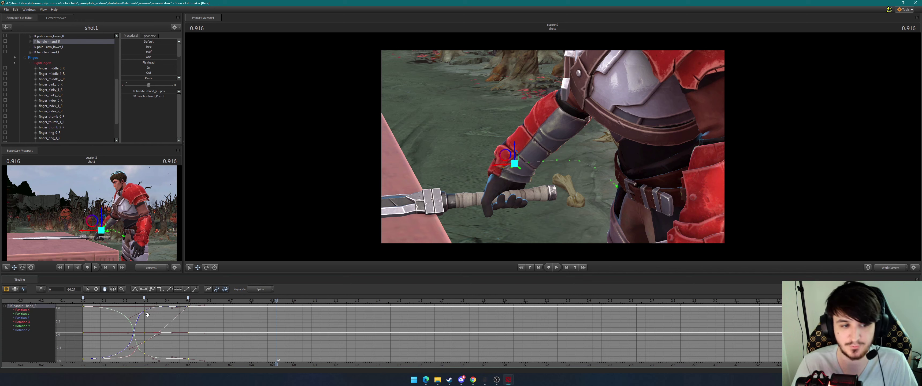
pyautogui.click(135, 288)
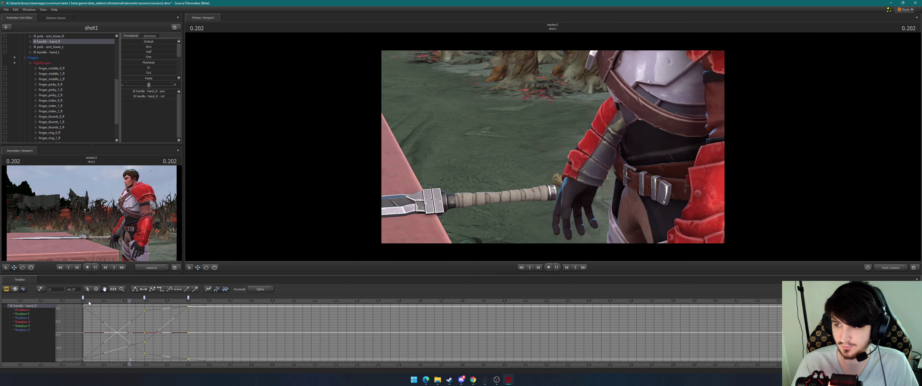
pyautogui.moveTo(91, 300); pyautogui.dragTo(86, 300)
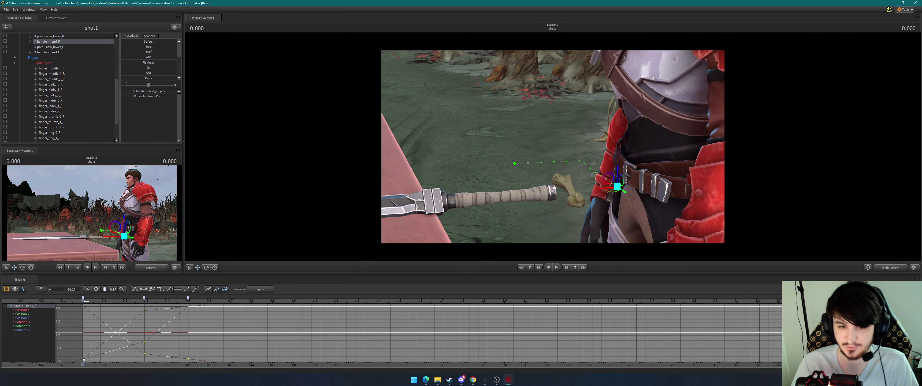
# Try flat tangents on all right hand IK handle keys and play the reach from the first frame
pyautogui.click(143, 290)
pyautogui.moveTo(84, 301)
pyautogui.mouseDown()
pyautogui.moveTo(183, 300)
pyautogui.moveTo(87, 302)
pyautogui.mouseUp()
pyautogui.press('space')
pyautogui.press('space')
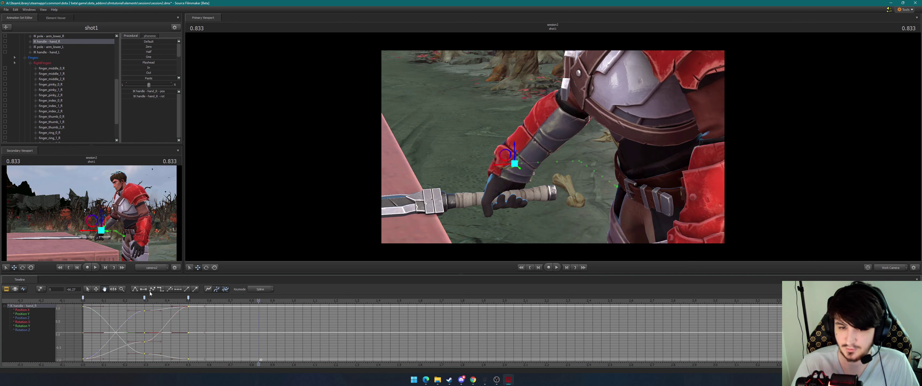
# Apply a straighter tangent type to all right hand IK handle keys and replay the reach from the start
pyautogui.click(152, 289)
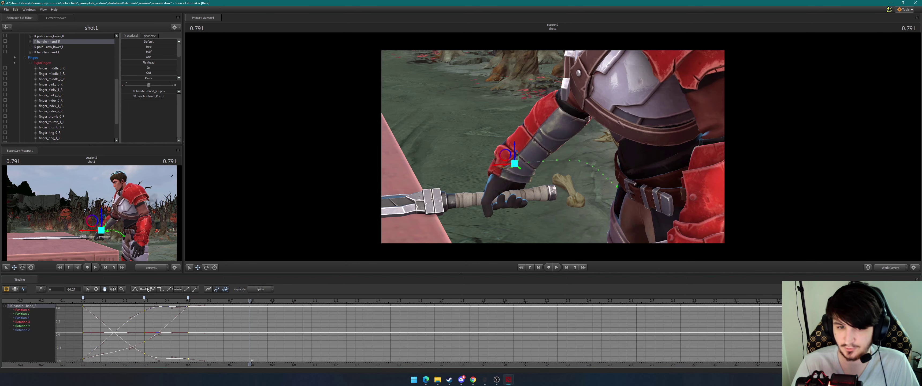
pyautogui.click(85, 299)
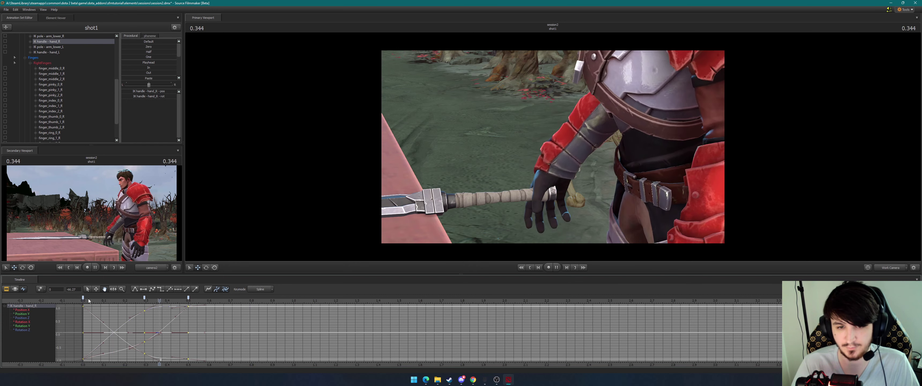
pyautogui.press('space')
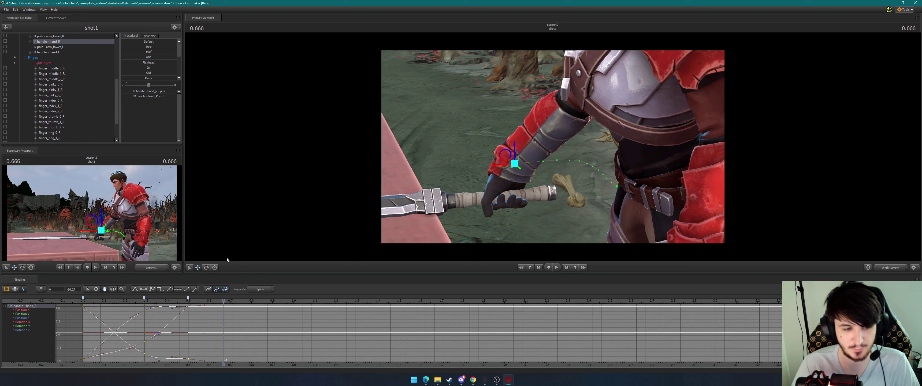
# Compare flat and spline tangents on the right hand IK handle's middle key at 0.291, keep spline, and scrub the motion
pyautogui.click(145, 299)
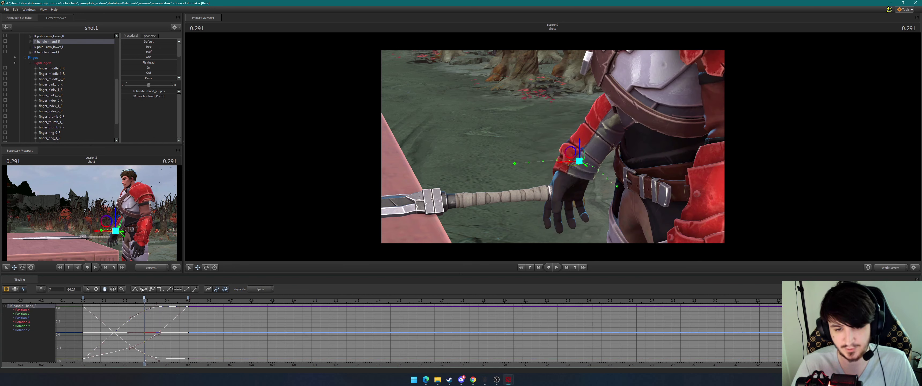
pyautogui.click(142, 288)
pyautogui.click(134, 289)
pyautogui.moveTo(189, 299)
pyautogui.mouseDown()
pyautogui.moveTo(246, 302)
pyautogui.moveTo(214, 301)
pyautogui.mouseUp()
# Flatten the tangents of the right hand IK handle's key at 0.500 and check the reach between 0.000 and 0.500
pyautogui.click(188, 297)
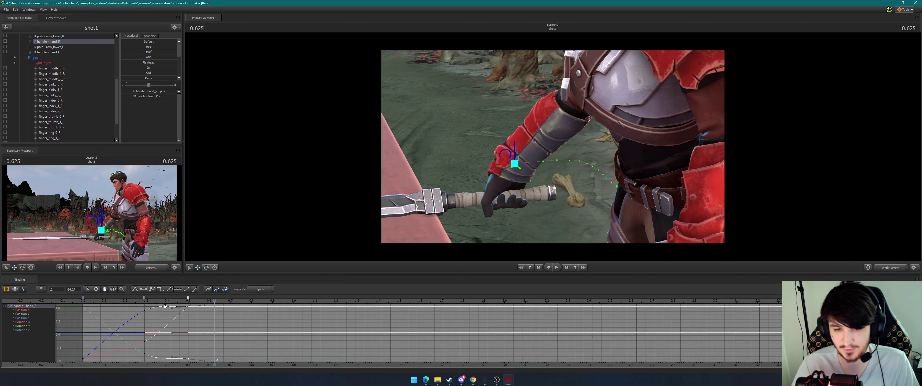
pyautogui.click(143, 289)
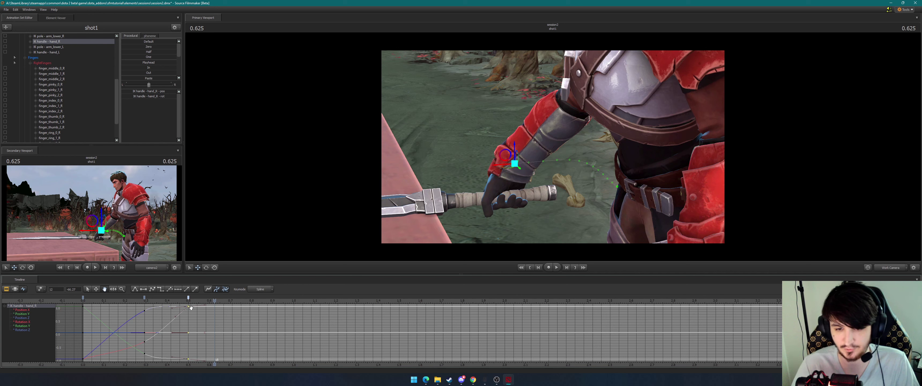
pyautogui.click(83, 297)
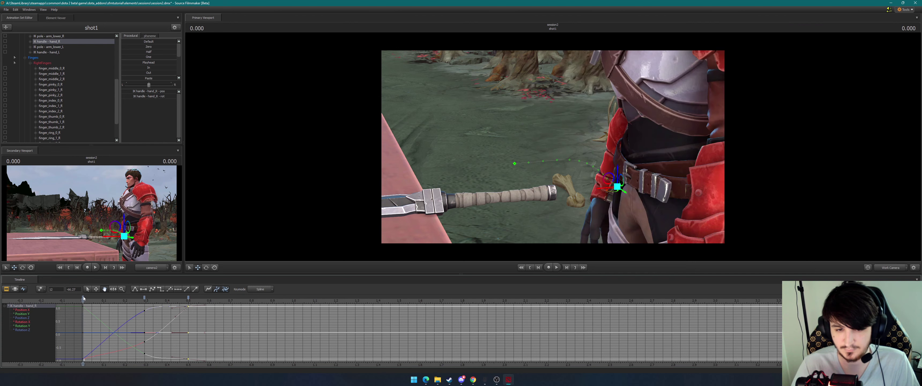
pyautogui.click(82, 297)
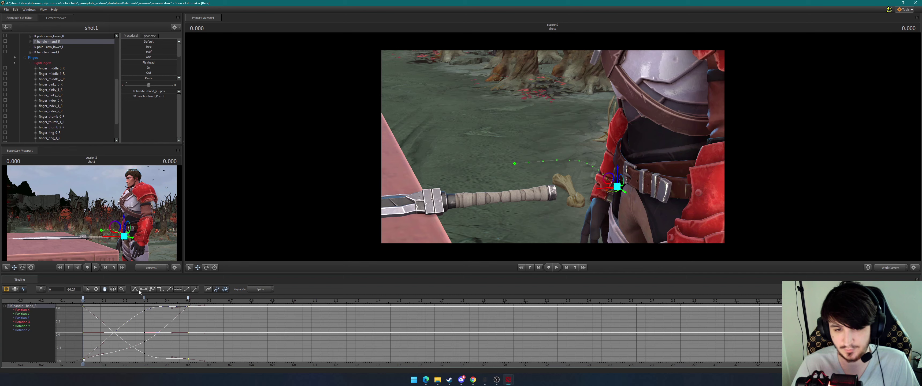
pyautogui.moveTo(83, 299); pyautogui.dragTo(162, 300)
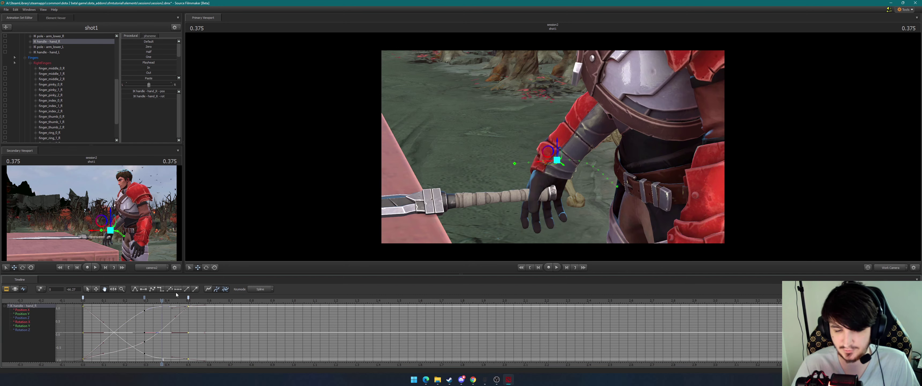
pyautogui.click(188, 297)
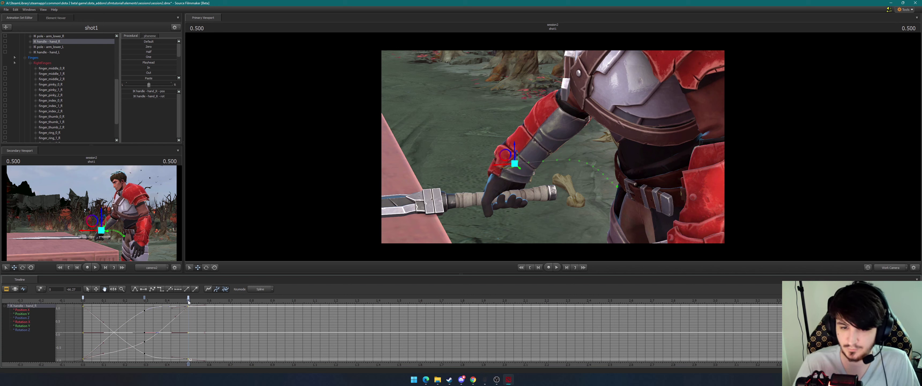
# Expand the Unknown group of dk_persona_weapon1 and select its Weapon_0 control
pyautogui.scroll(4, 58, 56)
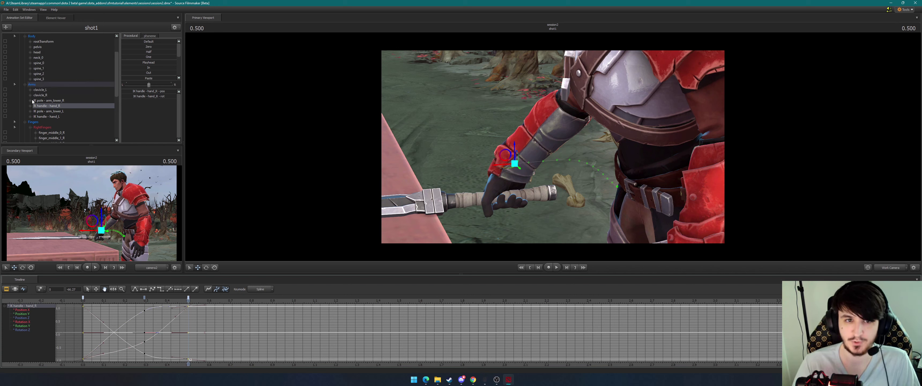
pyautogui.scroll(2, 31, 129)
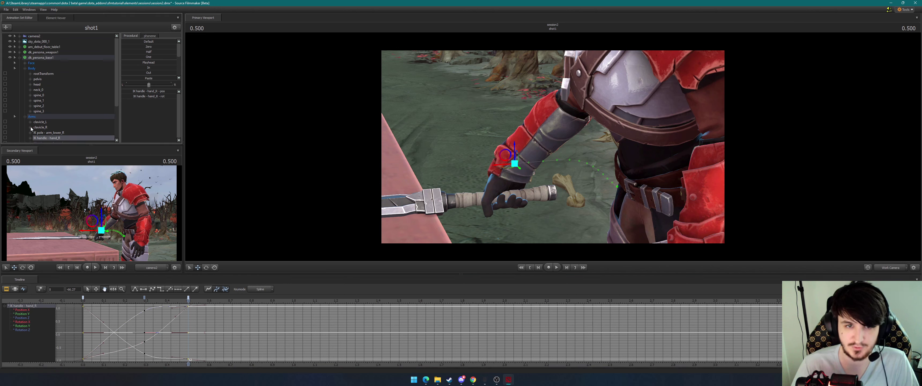
pyautogui.click(19, 52)
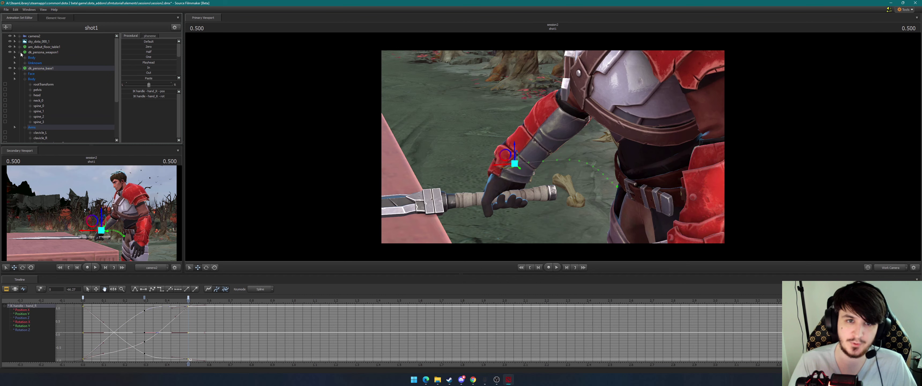
pyautogui.click(25, 64)
pyautogui.click(41, 69)
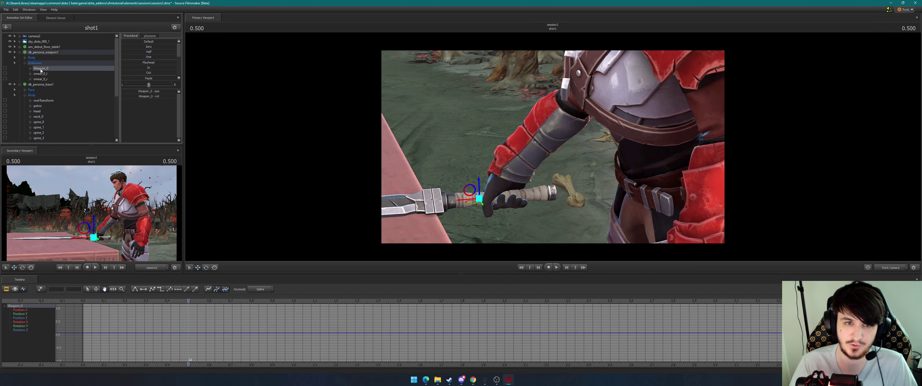
# Frame the sword and hand, then lock Weapon_0 to the right hand IK handle at time 0.500
pyautogui.press('s')
pyautogui.moveTo(458, 126); pyautogui.dragTo(458, 125)
pyautogui.scroll(-1, 62, 90)
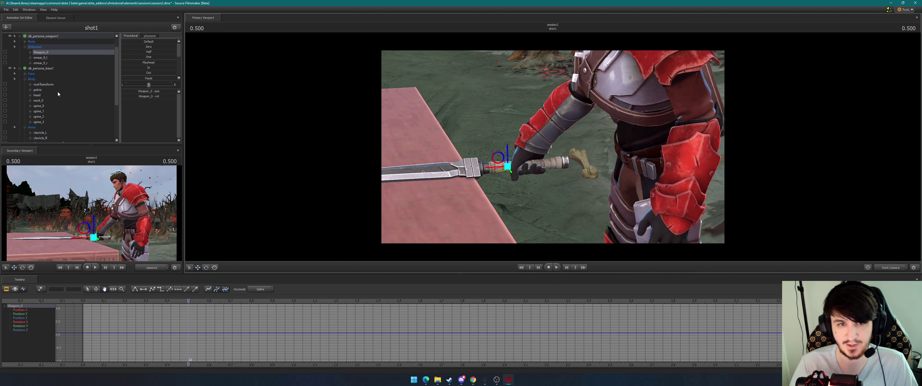
pyautogui.scroll(-1, 56, 91)
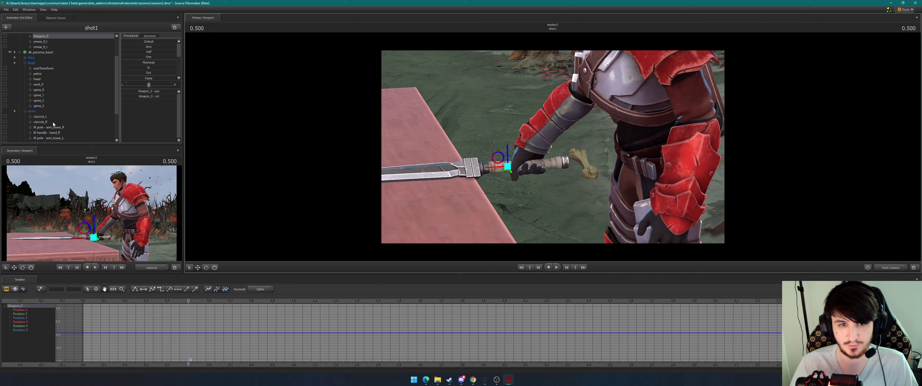
pyautogui.scroll(-1, 53, 122)
pyautogui.moveTo(54, 117); pyautogui.dragTo(50, 44)
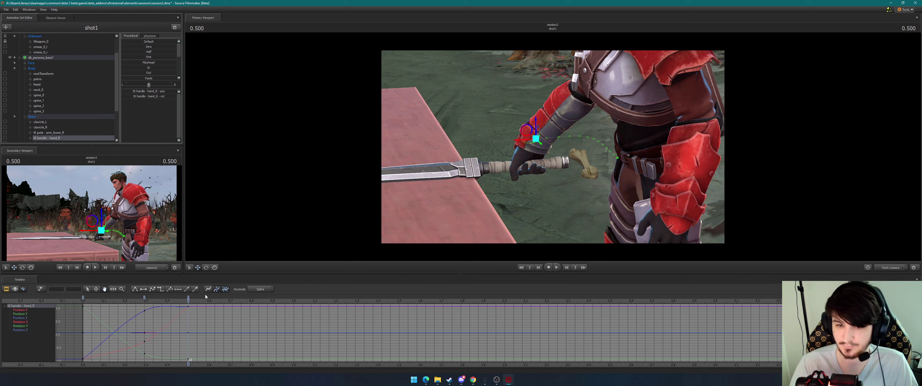
# Pull the right hand IK handle back toward the body at time 1.000, then scrub back to 0.500
pyautogui.moveTo(187, 301); pyautogui.dragTo(293, 300)
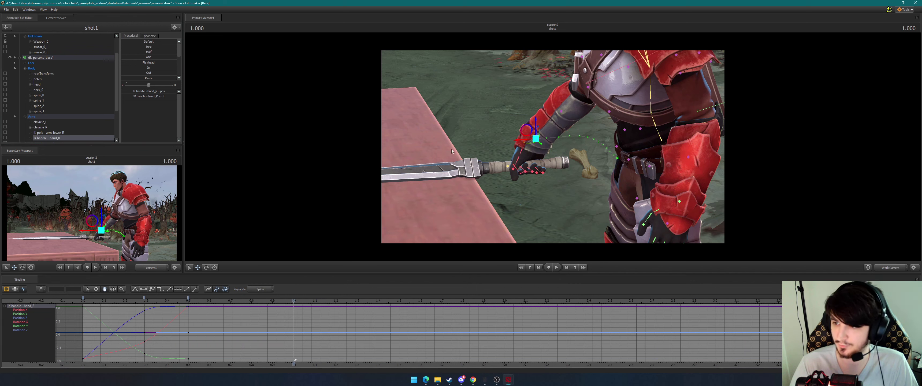
pyautogui.moveTo(449, 151); pyautogui.dragTo(608, 132)
pyautogui.press('s')
pyautogui.moveTo(526, 141); pyautogui.dragTo(542, 129)
pyautogui.press('a')
pyautogui.moveTo(293, 299); pyautogui.dragTo(187, 302)
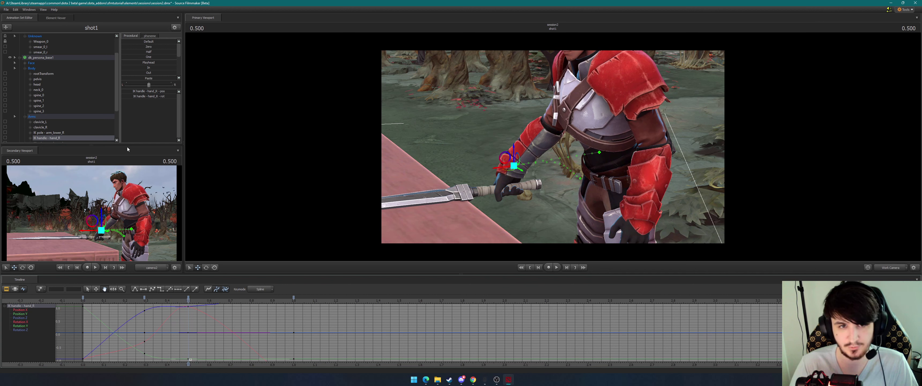
# Inspect Weapon_0's curves at 0.000 and 0.500 and try applying spline tangents to its first key
pyautogui.scroll(2, 51, 79)
pyautogui.click(42, 68)
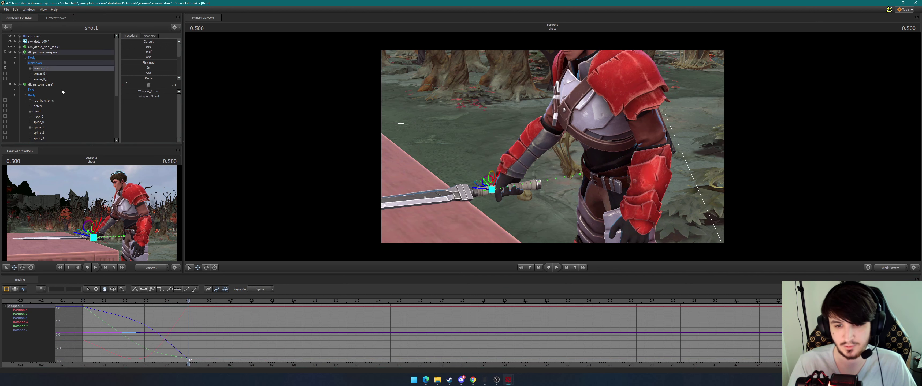
pyautogui.click(84, 300)
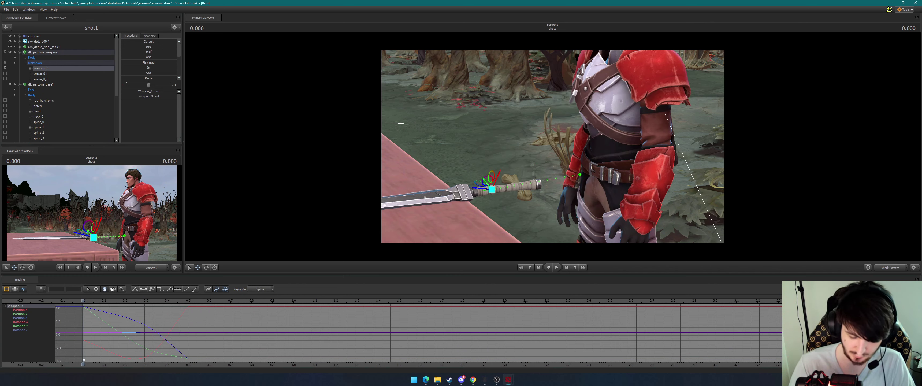
pyautogui.click(189, 298)
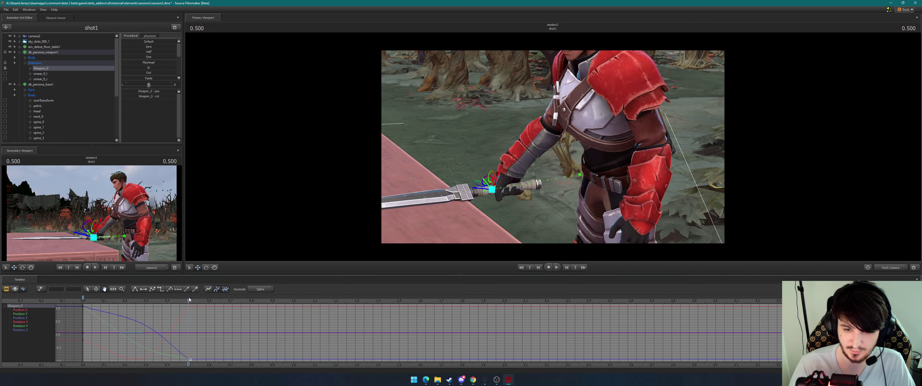
pyautogui.hotkey('ctrl', 'z')
pyautogui.hotkey('ctrl', 'z')
pyautogui.keyDown('shift'); pyautogui.click(83, 299); pyautogui.keyUp('shift')
pyautogui.click(134, 289)
pyautogui.moveTo(144, 301); pyautogui.dragTo(177, 301)
# Undo the sword's curve edits, the hand pose at 1.000 and the lock on Weapon_0
pyautogui.hotkey('ctrl', 'z')
pyautogui.hotkey('ctrl', 'z')
pyautogui.hotkey('ctrl', 'z')
pyautogui.hotkey('ctrl', 'z')
pyautogui.hotkey('ctrl', 'z')
pyautogui.hotkey('ctrl', 'z')
pyautogui.hotkey('ctrl', 'z')
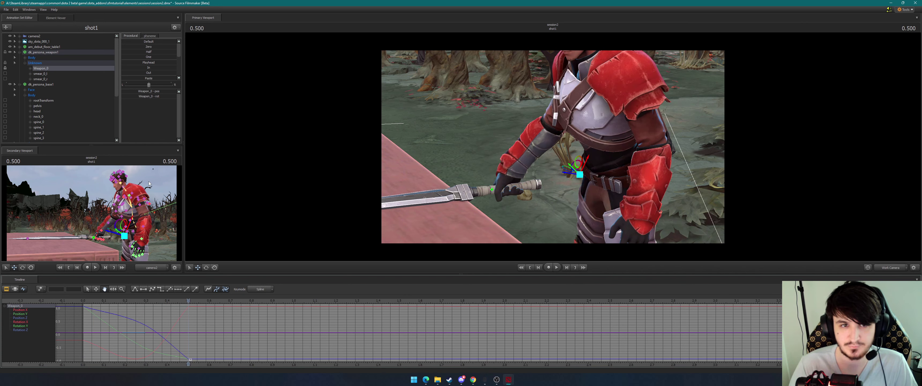
# Key Weapon_0 at 0.000 and 0.500, then lock it to the right hand IK handle at time 0.500
pyautogui.moveTo(163, 299); pyautogui.dragTo(187, 299)
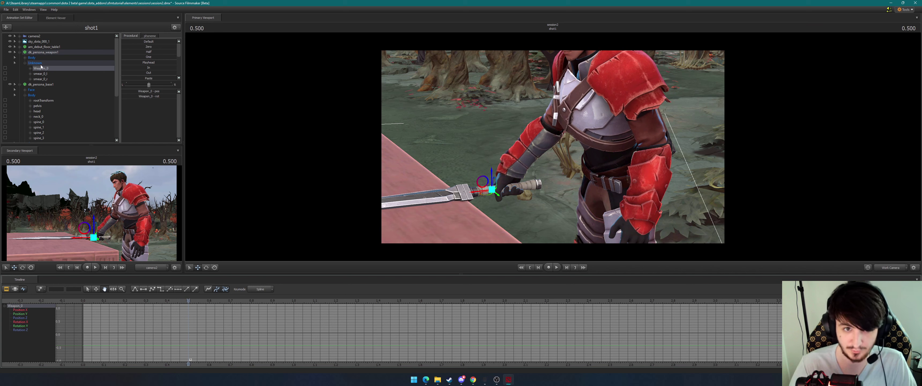
pyautogui.moveTo(188, 299)
pyautogui.mouseDown()
pyautogui.moveTo(82, 300)
pyautogui.moveTo(188, 300)
pyautogui.mouseUp()
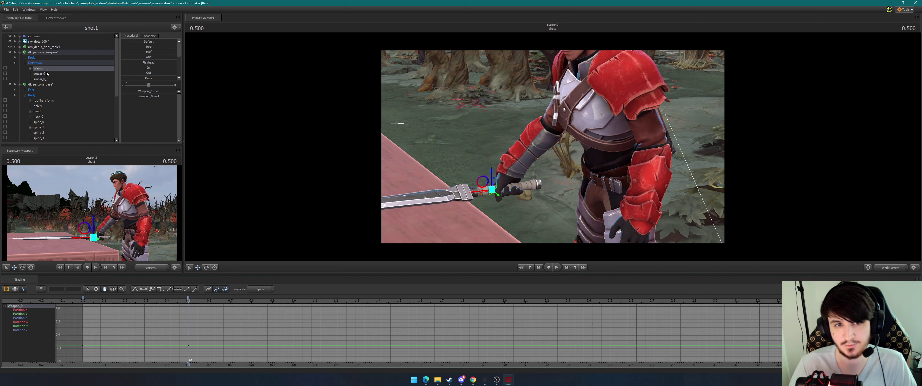
pyautogui.scroll(-3, 54, 123)
pyautogui.click(57, 117)
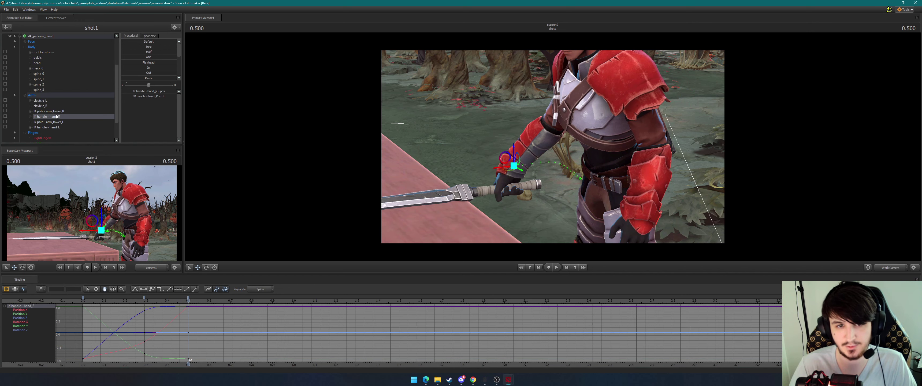
pyautogui.scroll(3, 52, 78)
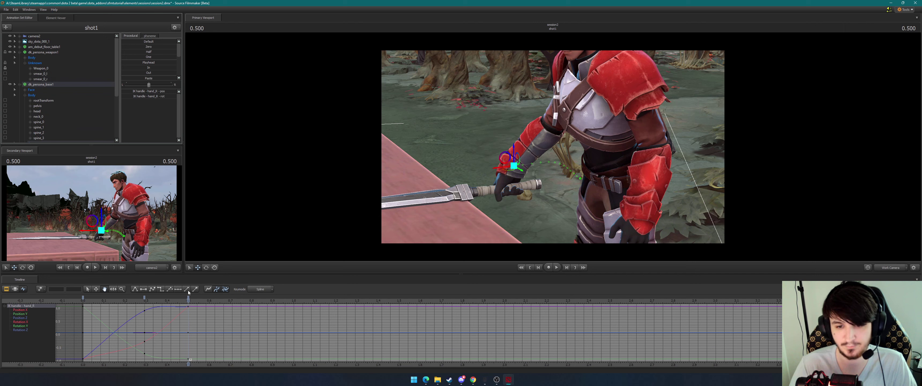
# Pull the right hand IK handle with the sword toward the body at time 1.000 and play back the motion
pyautogui.moveTo(187, 300); pyautogui.dragTo(294, 301)
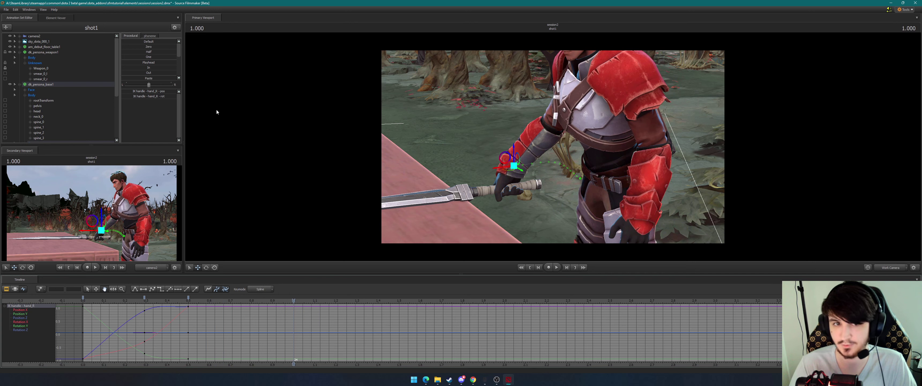
pyautogui.scroll(-3, 62, 101)
pyautogui.moveTo(496, 165); pyautogui.dragTo(559, 153)
pyautogui.press('space')
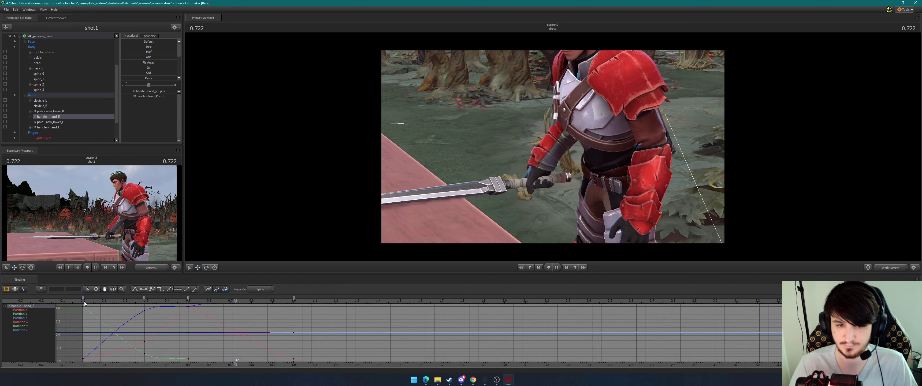
pyautogui.press('space')
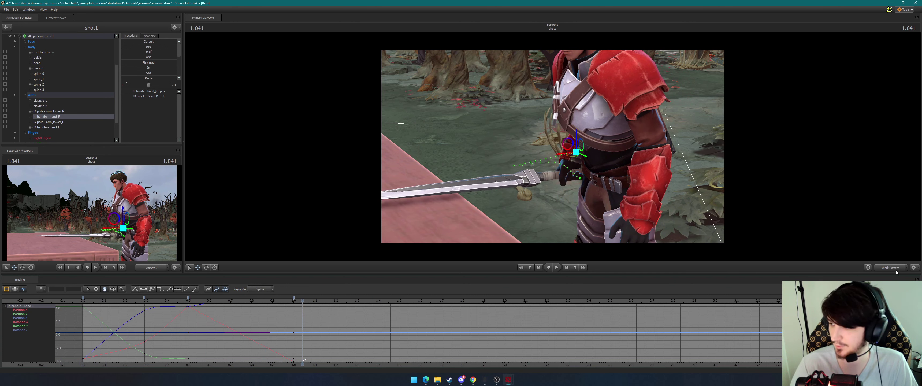
# Play back the sword-grabbing motion through the shot camera
pyautogui.click(895, 268)
pyautogui.press('space')
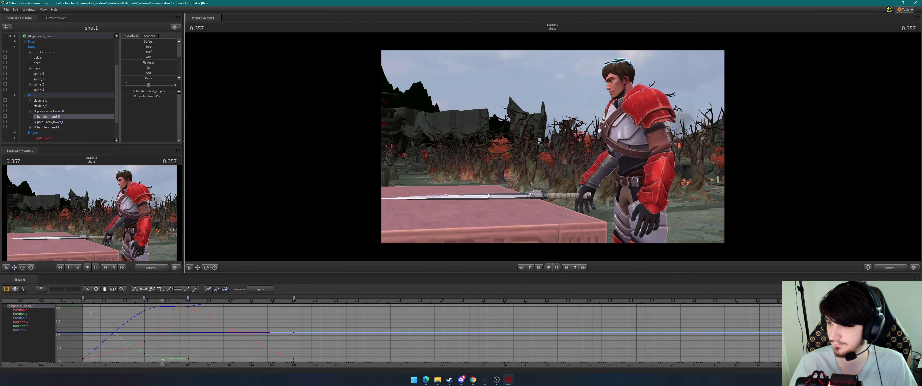
pyautogui.press('space')
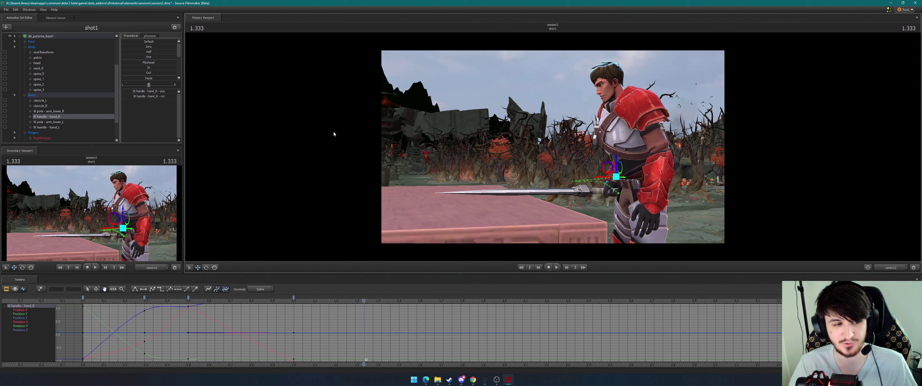
# Key the persona's upper spine bone at 0.333, then rotate it forward at 0.583 so the torso leans toward the table
pyautogui.click(885, 271)
pyautogui.moveTo(539, 118); pyautogui.dragTo(551, 95)
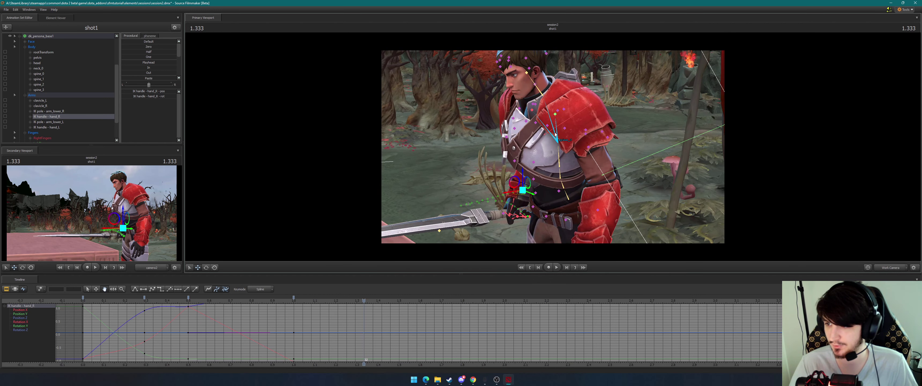
pyautogui.click(557, 140)
pyautogui.moveTo(183, 300); pyautogui.dragTo(156, 300)
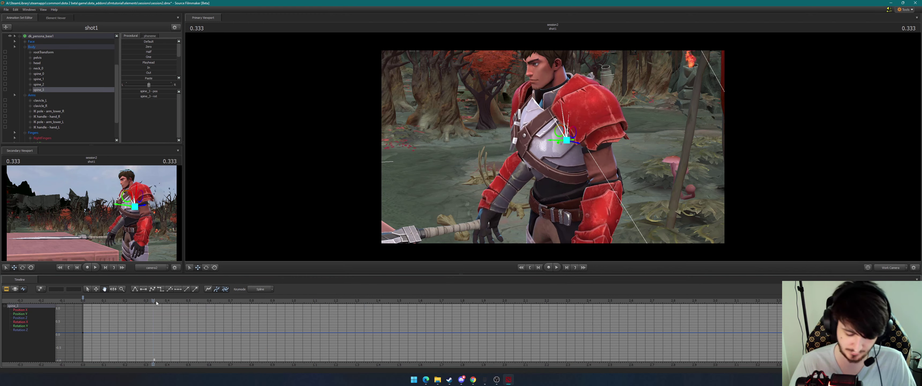
pyautogui.press('m')
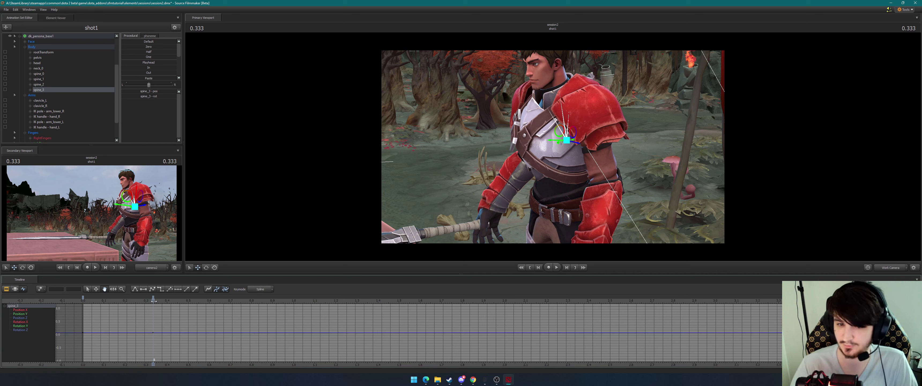
pyautogui.moveTo(154, 301); pyautogui.dragTo(209, 300)
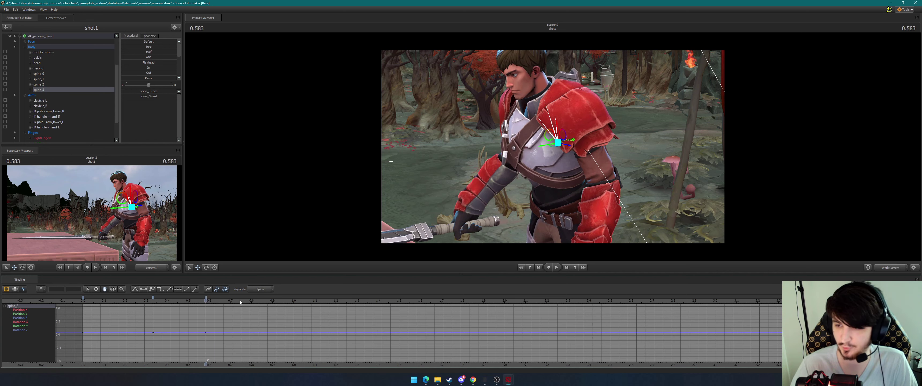
pyautogui.press('e')
pyautogui.moveTo(543, 136); pyautogui.dragTo(541, 142)
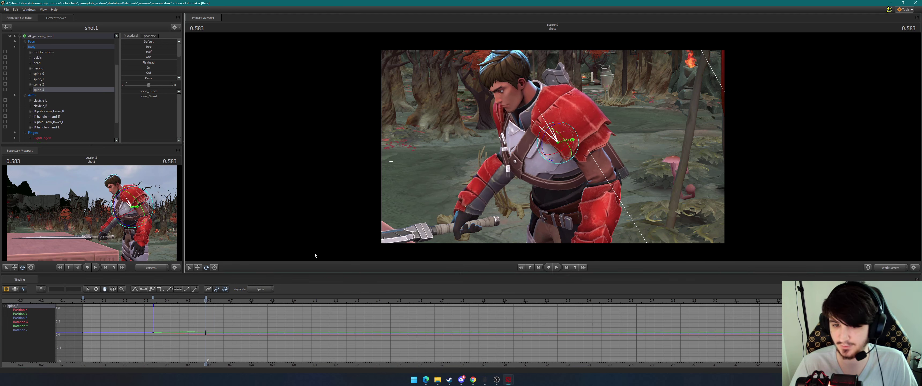
# Smooth the spine bone's curves by applying spline tangents to its keys at 0.333 and 0.583
pyautogui.click(226, 289)
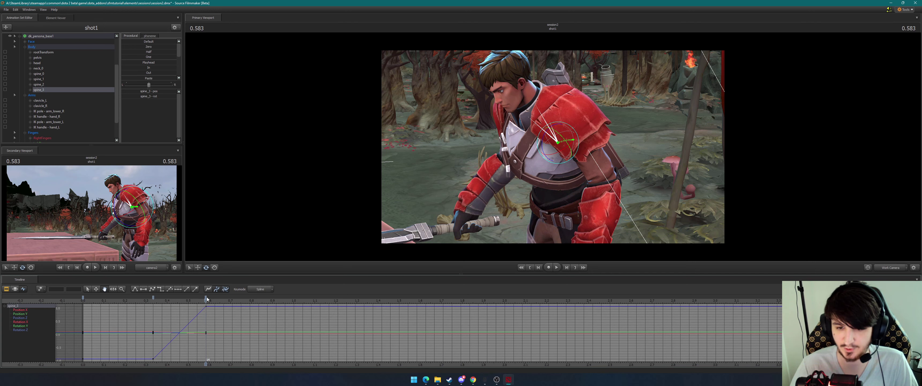
pyautogui.click(154, 297)
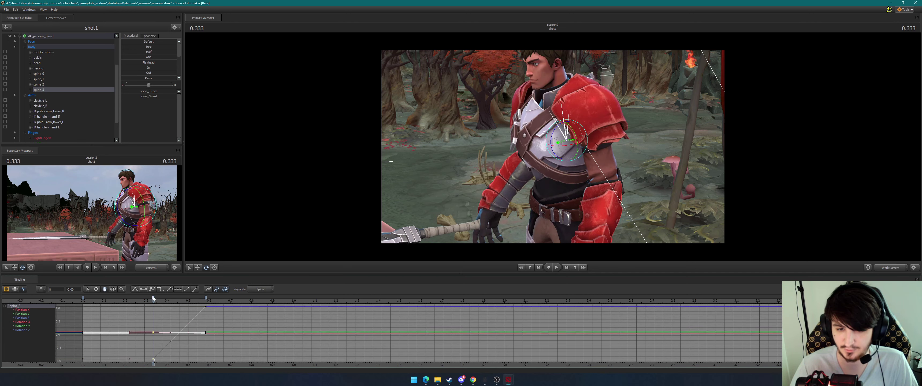
pyautogui.click(206, 298)
pyautogui.click(154, 291)
# Play back the forward lean together with the sword grab from near the start of the shot
pyautogui.press('space')
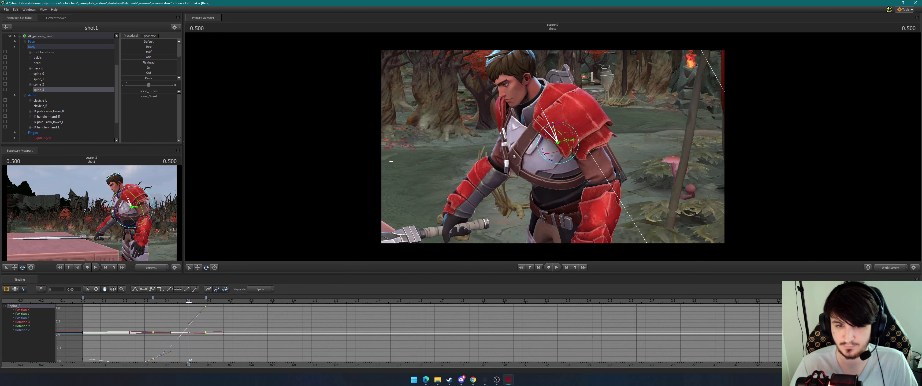
pyautogui.press('space')
pyautogui.moveTo(215, 300); pyautogui.dragTo(97, 303)
pyautogui.press('space')
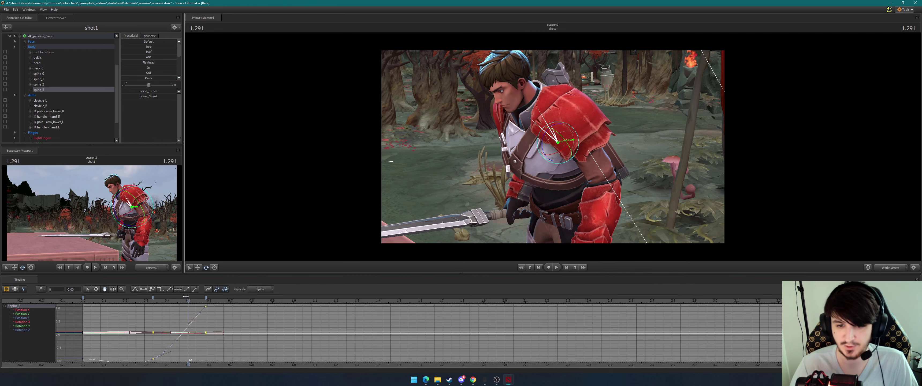
pyautogui.press('space')
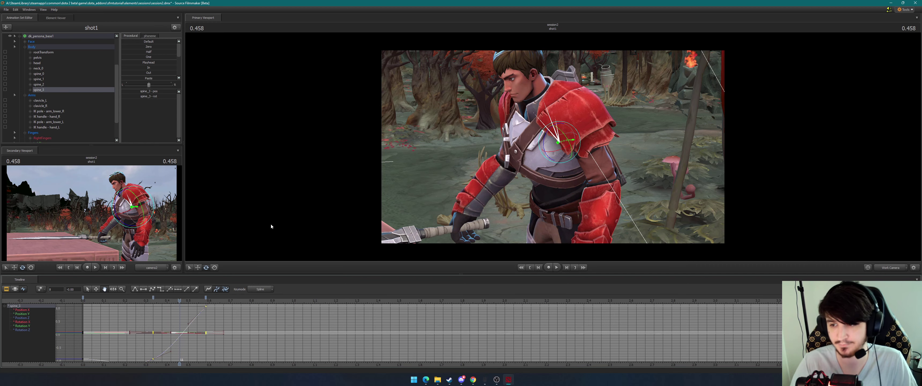
# Return to time 0.000 with the whole table in view and compare the shot's clip view with its graph curves
pyautogui.moveTo(406, 181)
pyautogui.mouseDown()
pyautogui.moveTo(390, 215)
pyautogui.moveTo(372, 188)
pyautogui.moveTo(404, 183)
pyautogui.mouseUp()
pyautogui.press('s')
pyautogui.moveTo(187, 312); pyautogui.dragTo(95, 302)
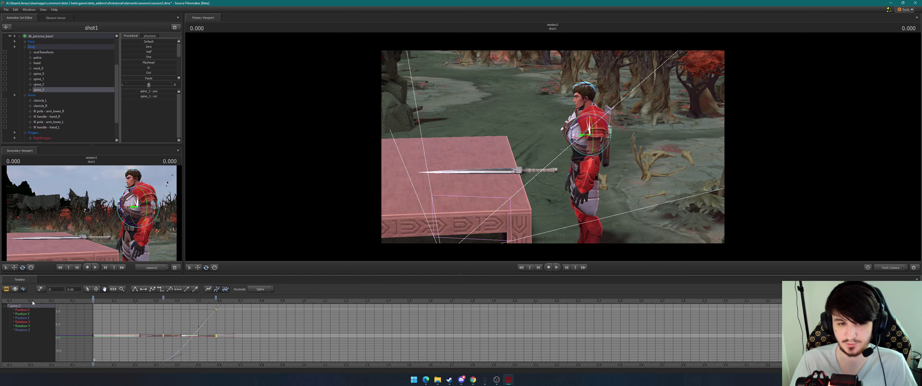
pyautogui.click(6, 289)
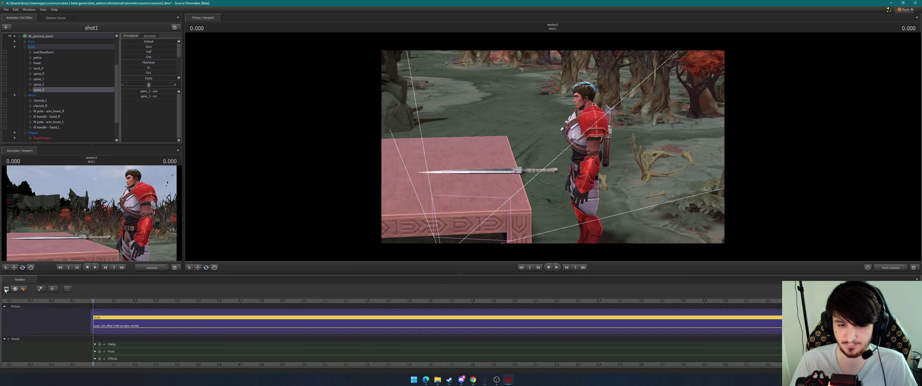
pyautogui.click(24, 289)
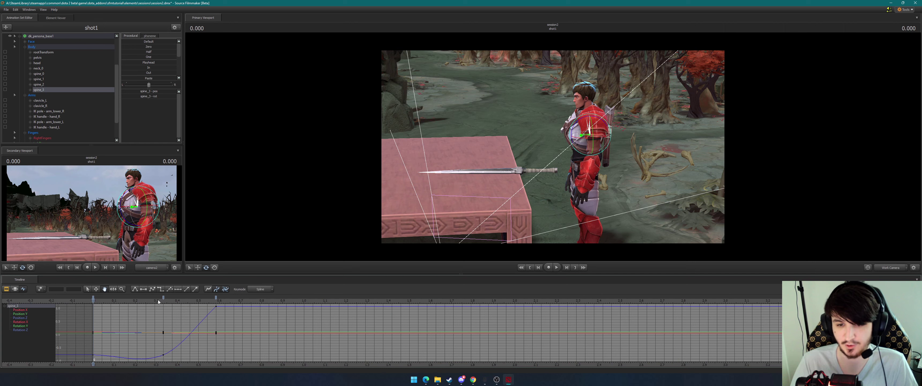
# Show all keys of dk_persona_base1, go to the last one at 1.000 and split shot1 there into two shots
pyautogui.moveTo(159, 302); pyautogui.dragTo(216, 301)
pyautogui.scroll(3, 77, 118)
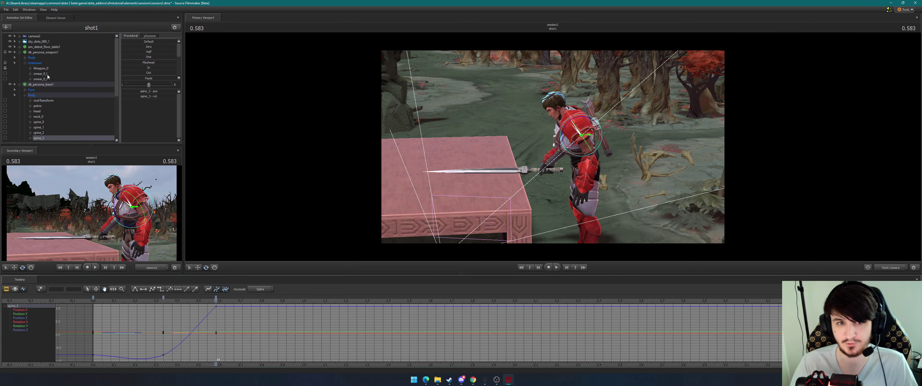
pyautogui.click(47, 85)
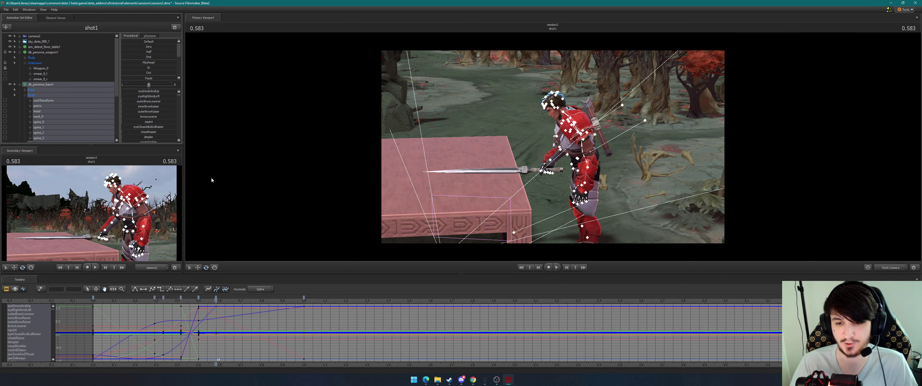
pyautogui.moveTo(302, 299)
pyautogui.mouseDown()
pyautogui.moveTo(323, 300)
pyautogui.moveTo(271, 299)
pyautogui.moveTo(305, 301)
pyautogui.mouseUp()
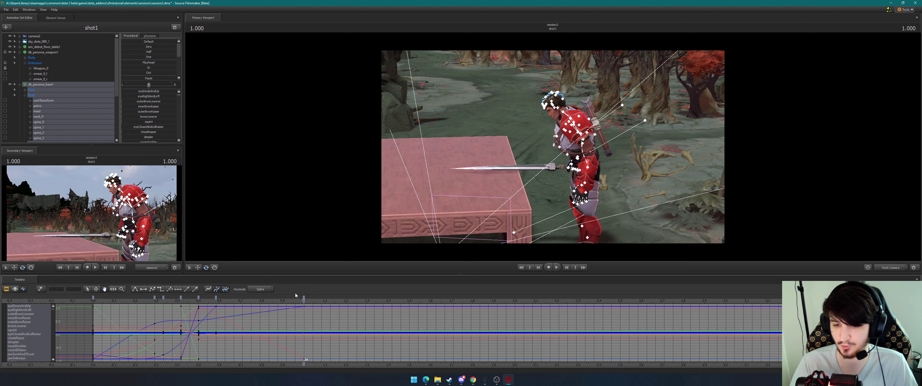
pyautogui.click(6, 289)
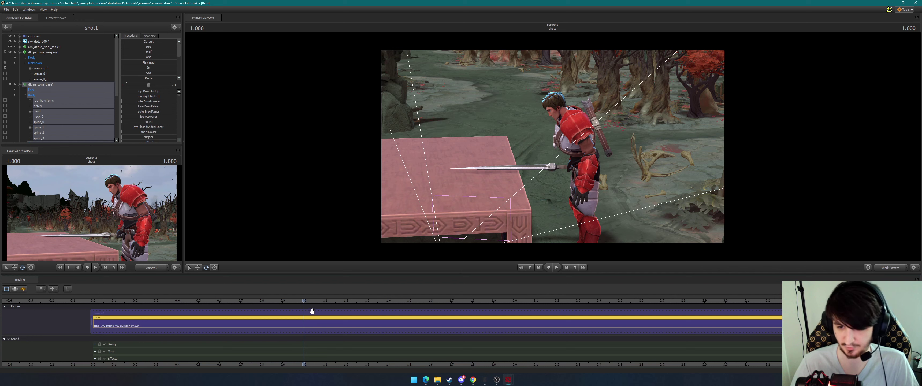
pyautogui.press('b')
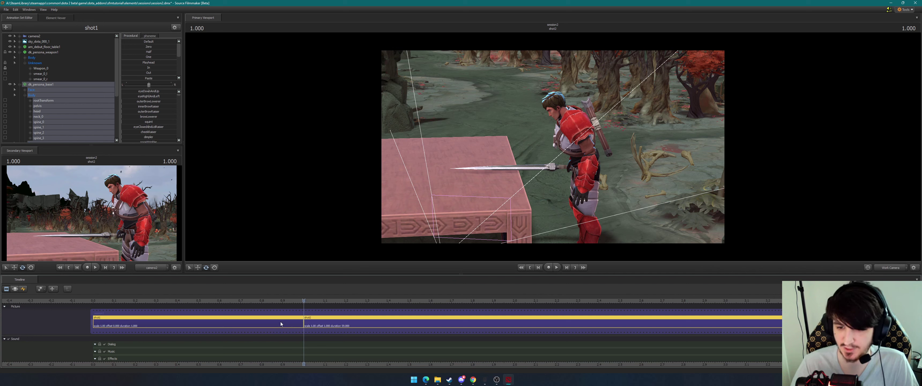
pyautogui.click(281, 322)
pyautogui.click(335, 320)
pyautogui.click(273, 319)
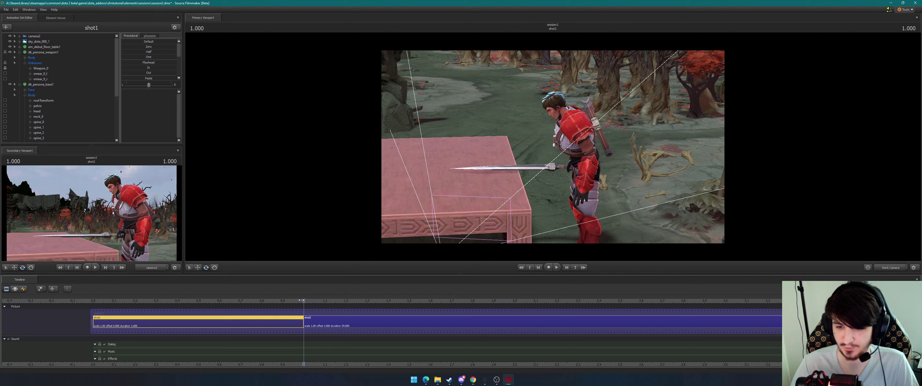
# Play back the sequence from 0.000 across the cut between the two shots and return to the start
pyautogui.moveTo(299, 299); pyautogui.dragTo(94, 300)
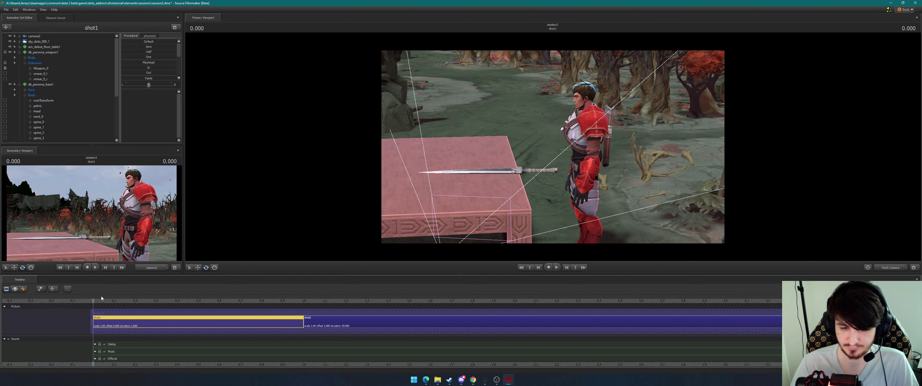
pyautogui.press('space')
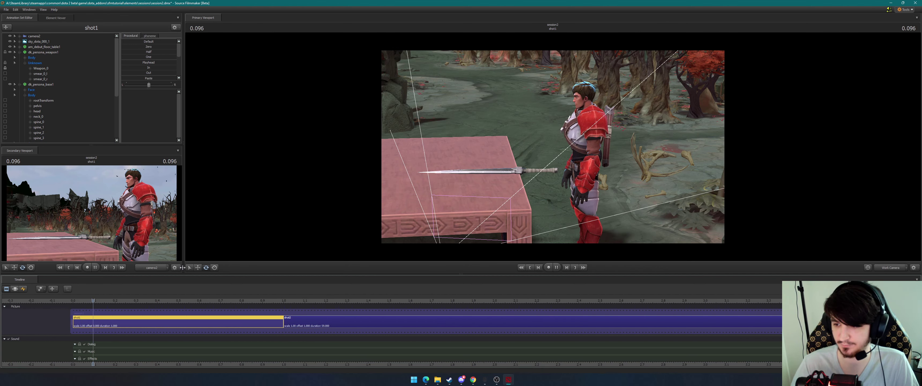
pyautogui.press('space')
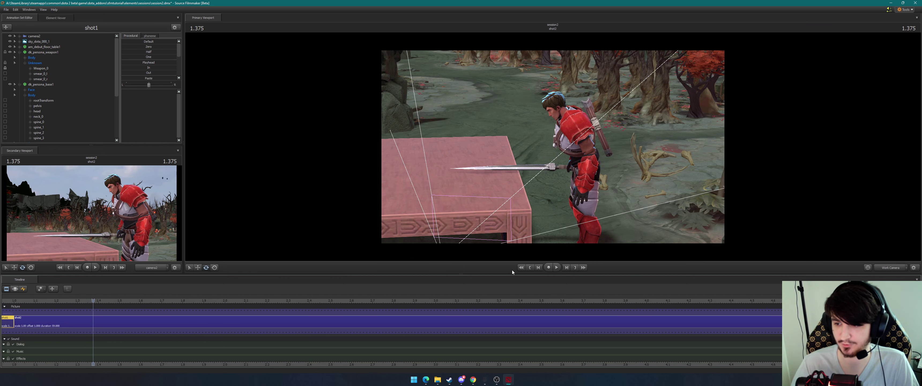
pyautogui.click(529, 267)
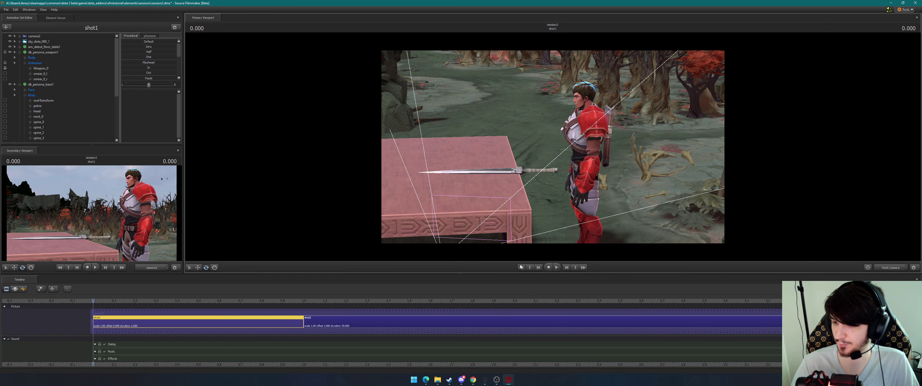
pyautogui.press('space')
pyautogui.press('Home')
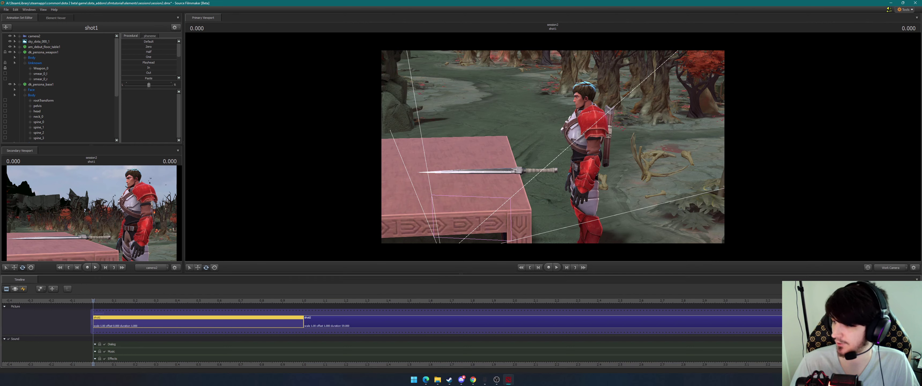
pyautogui.press('space')
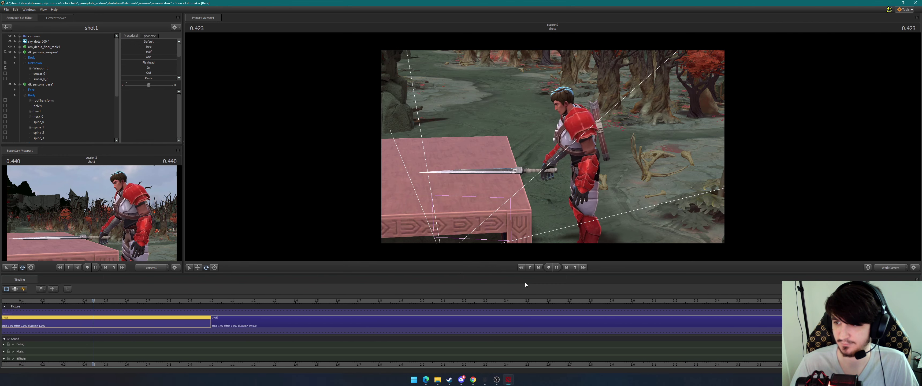
pyautogui.press('space')
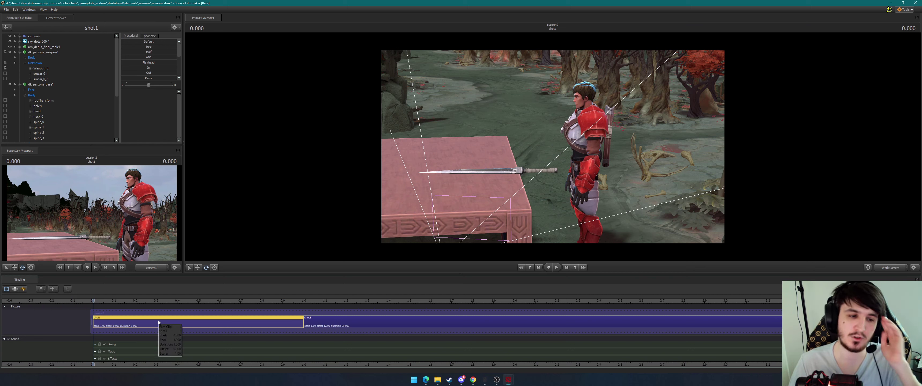
# Unlock the transforms of the sword's Weapon_0 control in the first shot with the playhead at 0.958
pyautogui.click(24, 288)
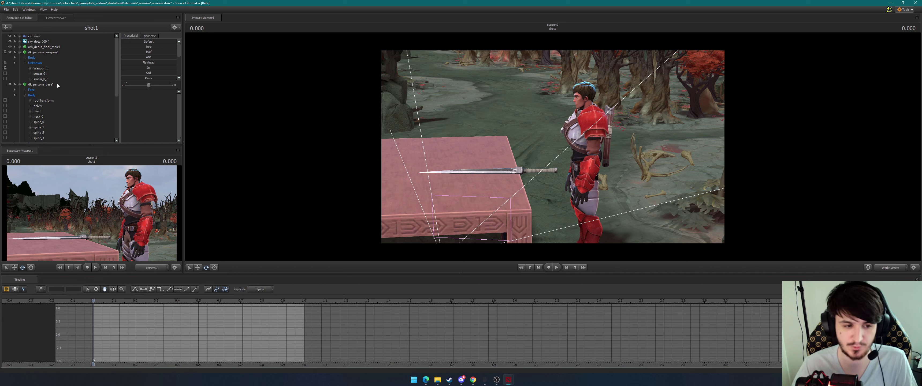
pyautogui.click(43, 53)
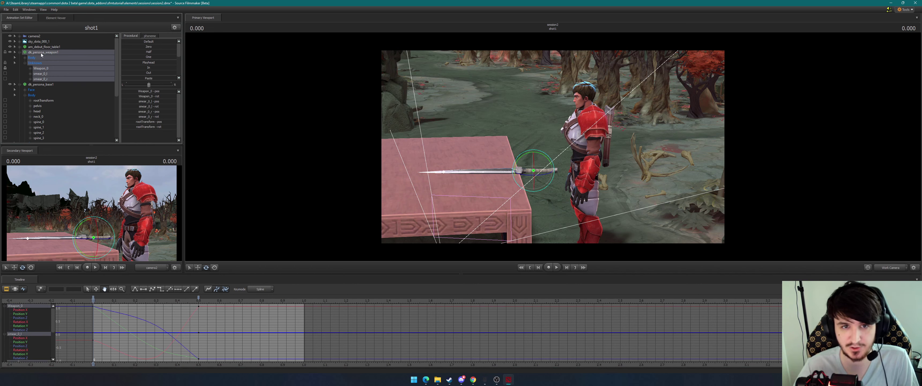
pyautogui.rightClick(41, 55)
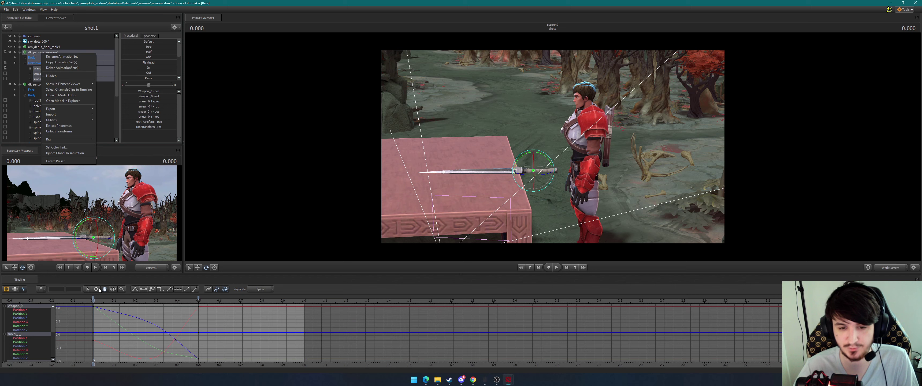
pyautogui.moveTo(94, 297); pyautogui.dragTo(298, 293)
pyautogui.rightClick(41, 54)
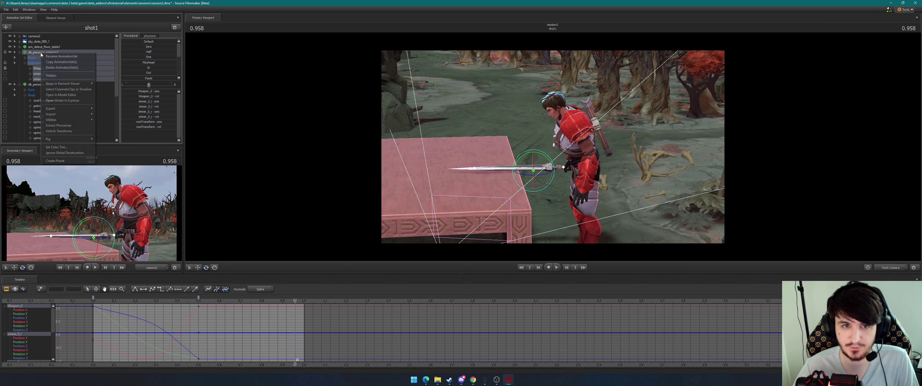
pyautogui.rightClick(37, 69)
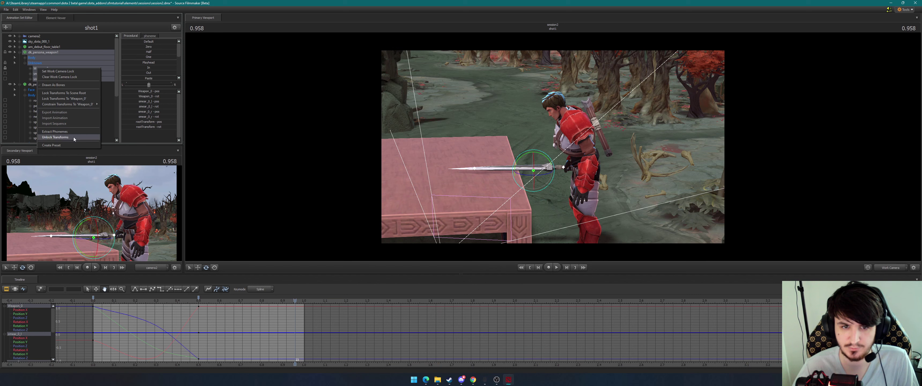
pyautogui.click(55, 137)
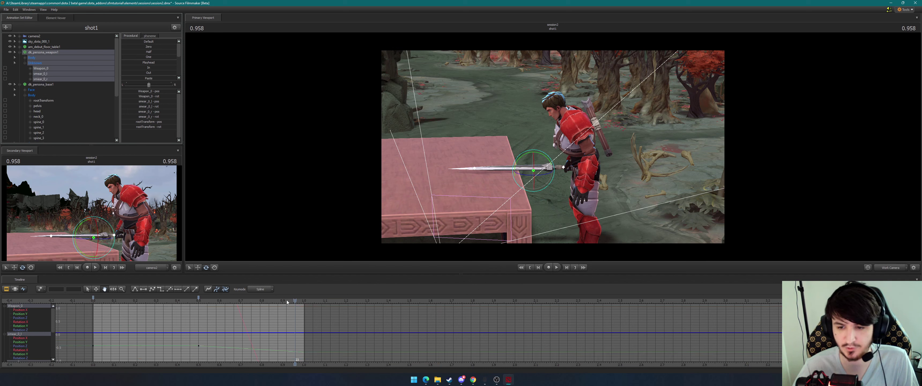
# Try to raise the persona's right-hand IK handle slightly at time 0.958
pyautogui.press('ctrl')
pyautogui.click(577, 160)
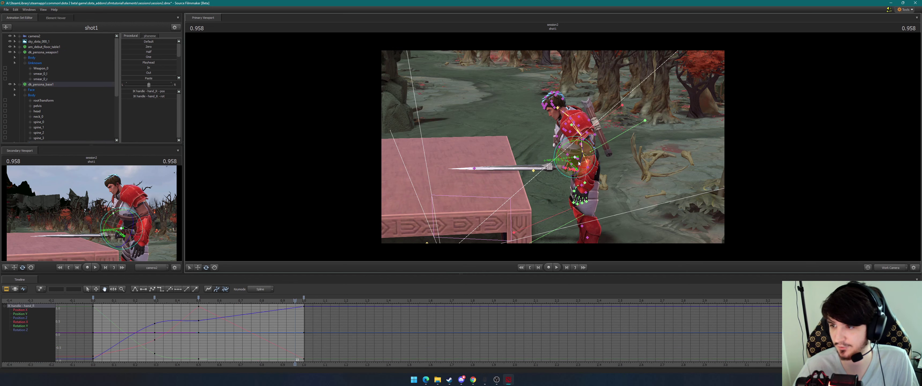
pyautogui.moveTo(575, 149); pyautogui.dragTo(567, 131)
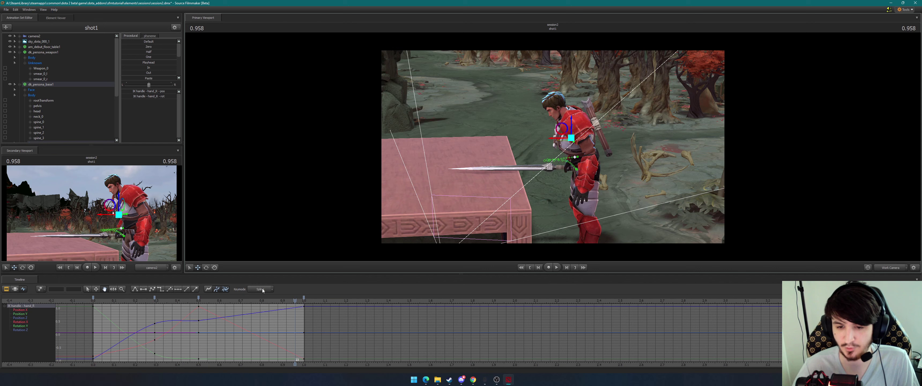
# Play back the sequence across the cut between the shots and return to time 0.000
pyautogui.moveTo(295, 299); pyautogui.dragTo(164, 301)
pyautogui.press('space')
pyautogui.press('space')
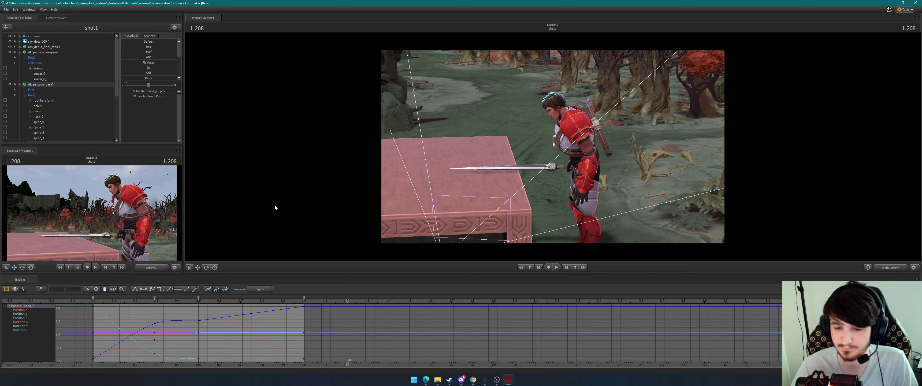
pyautogui.moveTo(284, 300); pyautogui.dragTo(96, 296)
# Change the tangent type of the keys at 0.500 and 1.000 on dk_persona_base1's right-hand IK handle (hand_R)
pyautogui.click(41, 85)
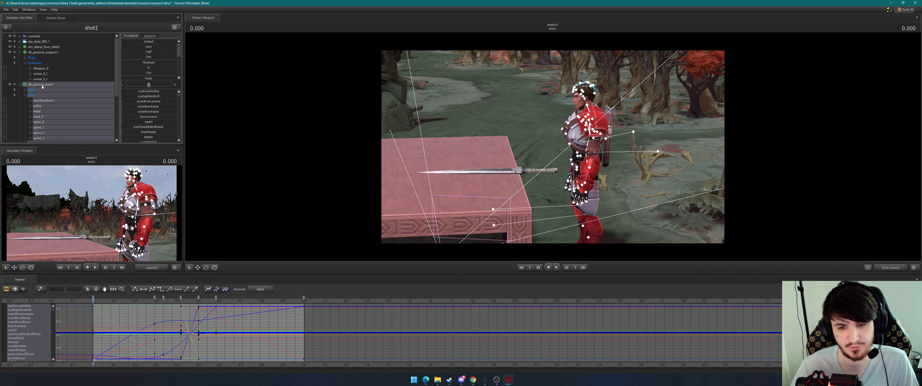
pyautogui.scroll(-2, 64, 115)
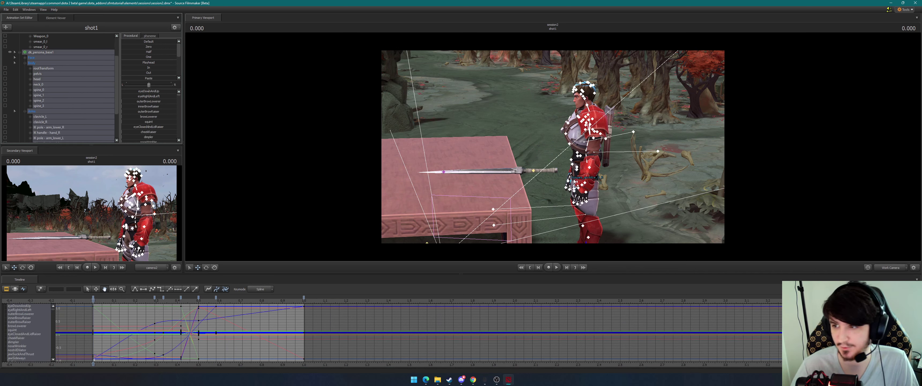
pyautogui.scroll(-2, 38, 114)
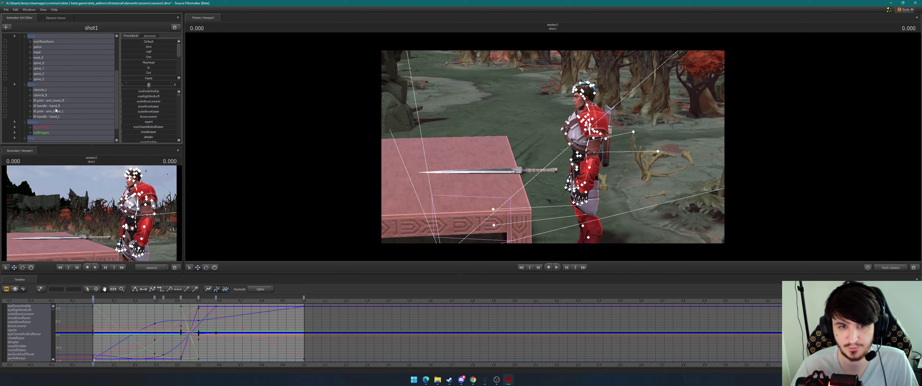
pyautogui.click(56, 107)
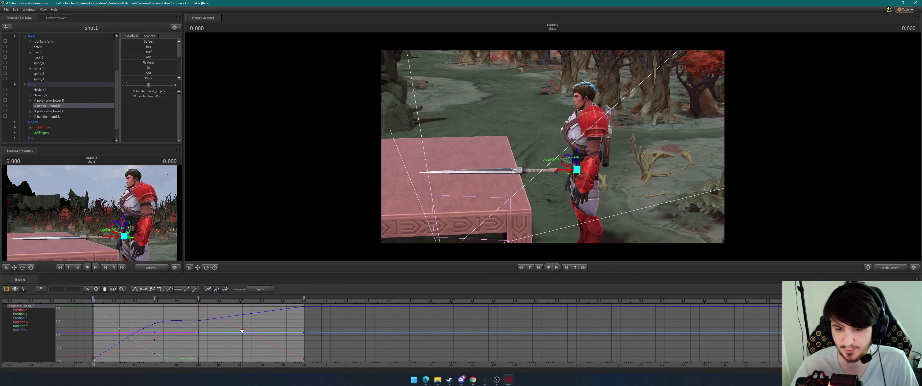
pyautogui.click(303, 298)
pyautogui.keyDown('shift'); pyautogui.click(198, 297); pyautogui.keyUp('shift')
pyautogui.click(153, 289)
# Play back and scrub through the sword grab and lift across the cut to check the hand motion, and return to time 0.000
pyautogui.press('space')
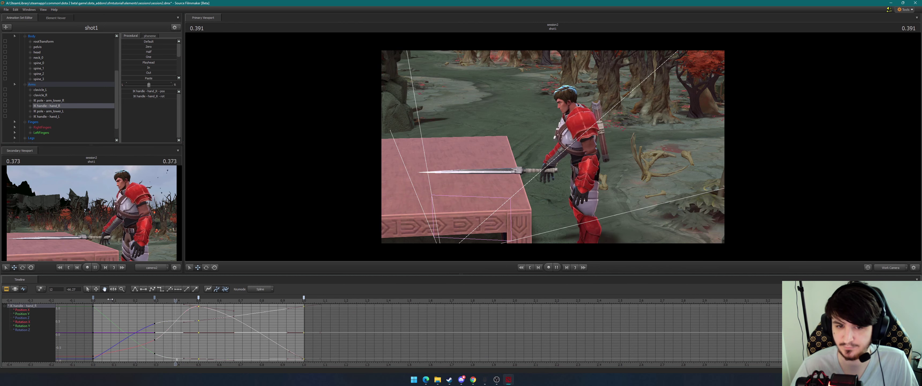
pyautogui.press('space')
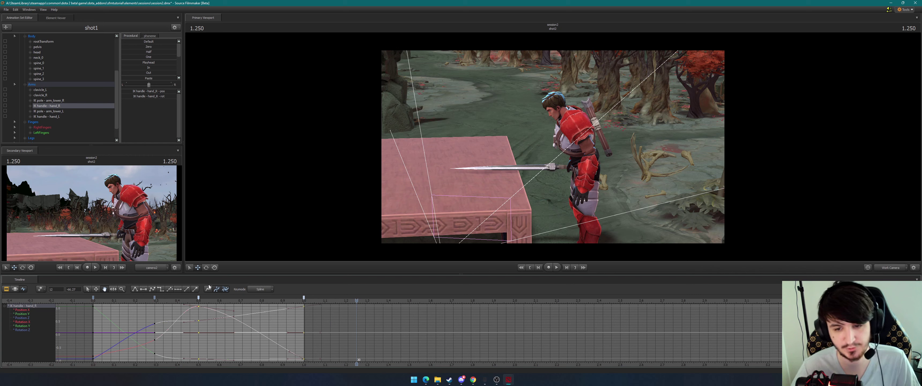
pyautogui.click(207, 300)
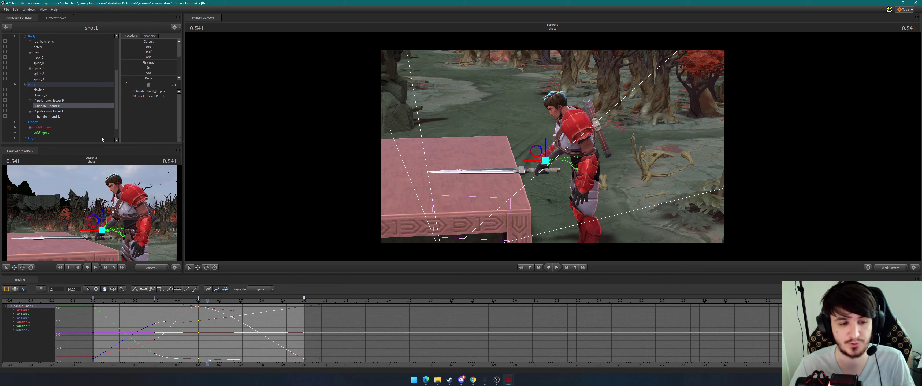
pyautogui.click(195, 301)
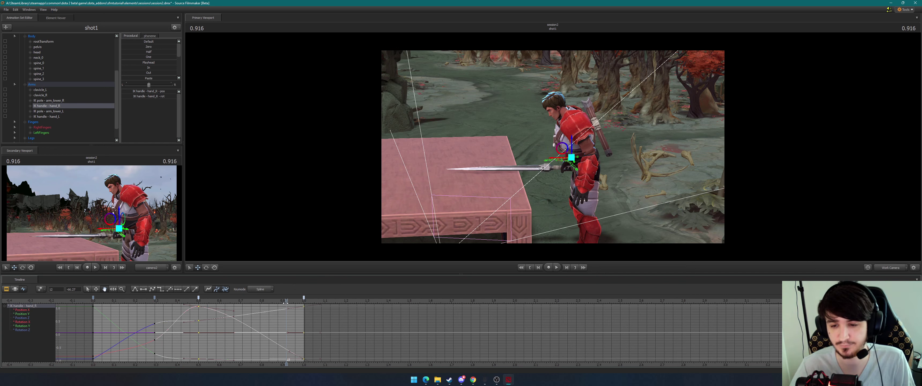
pyautogui.click(111, 301)
pyautogui.moveTo(127, 301)
pyautogui.mouseDown()
pyautogui.moveTo(310, 297)
pyautogui.moveTo(135, 296)
pyautogui.mouseUp()
pyautogui.press('space')
pyautogui.press('space')
pyautogui.press('space')
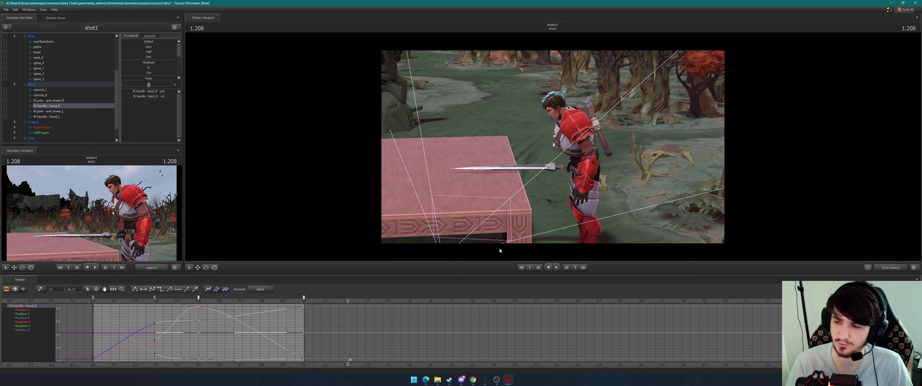
pyautogui.press('Up')
pyautogui.click(530, 267)
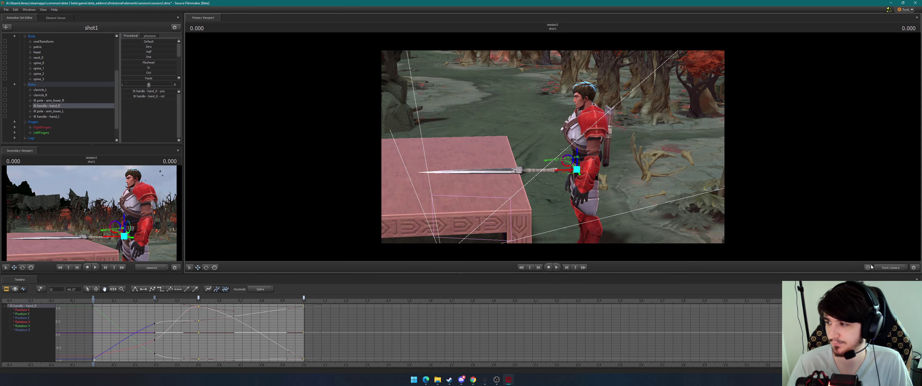
# Switch the primary viewport from the work camera to camera2 and accept its progressive refinement settings as they are
pyautogui.click(882, 267)
pyautogui.rightClick(470, 123)
pyautogui.click(479, 126)
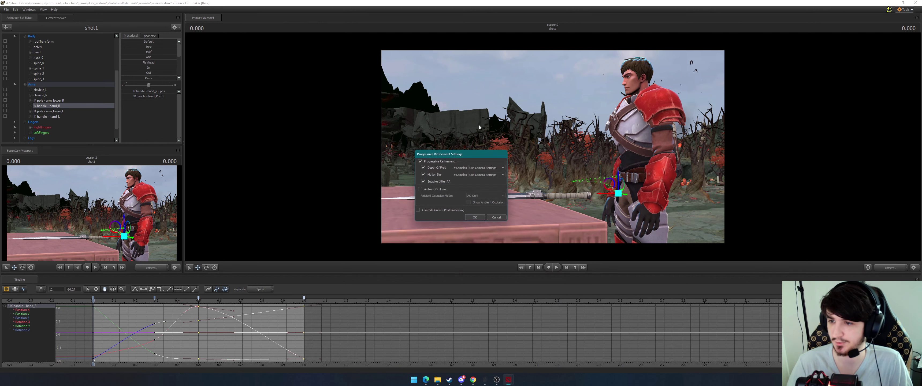
pyautogui.click(474, 217)
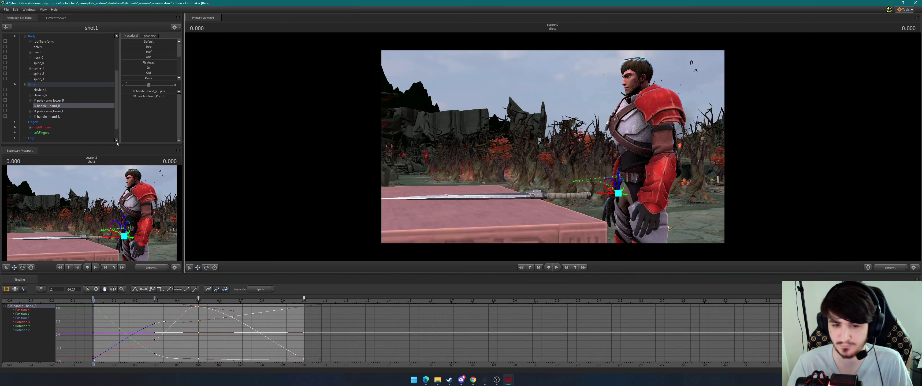
# Start a movie export and save the changes to the modified session
pyautogui.click(7, 10)
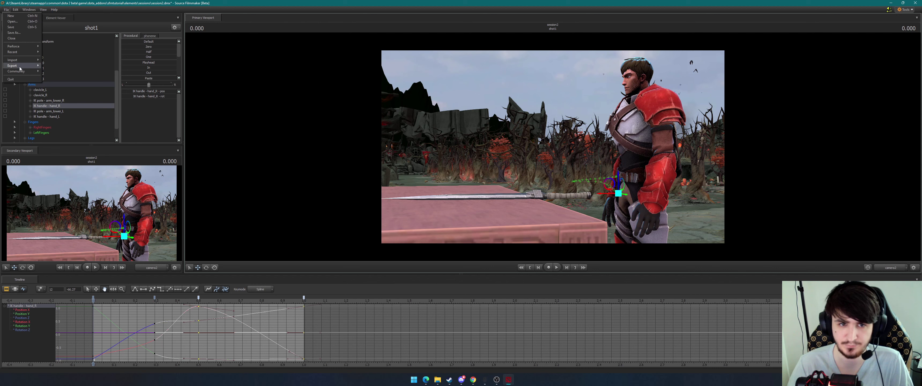
pyautogui.moveTo(32, 65)
pyautogui.click(61, 66)
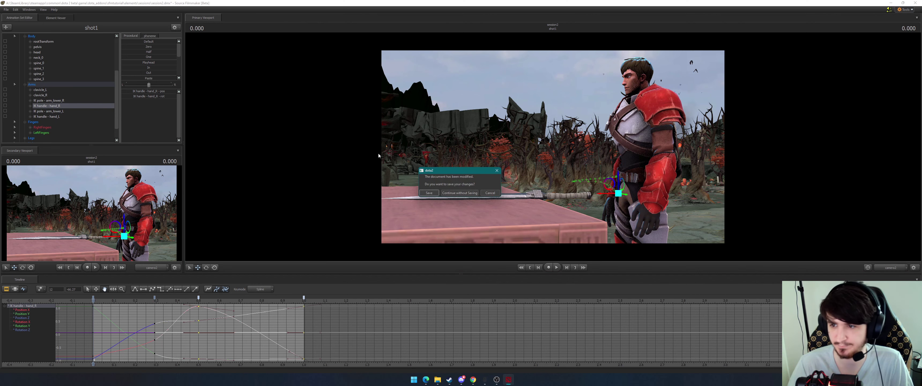
pyautogui.click(430, 193)
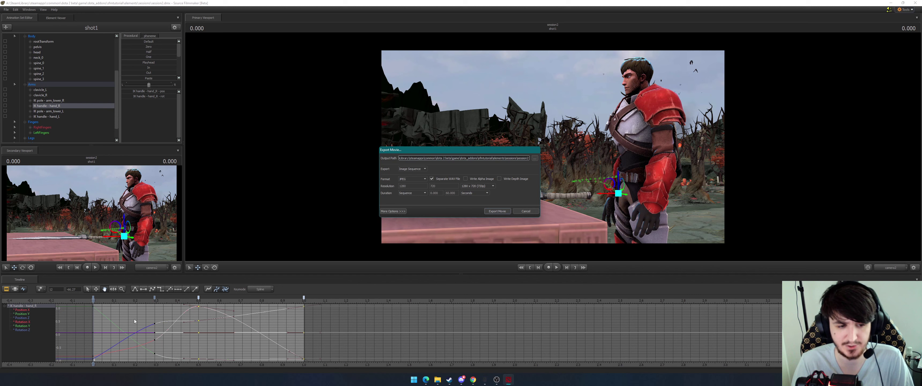
# Set the export type to Movie in MP4 format with H.264 encoding, keeping the 1280 x 720 (720p) resolution
pyautogui.click(401, 170)
pyautogui.click(410, 173)
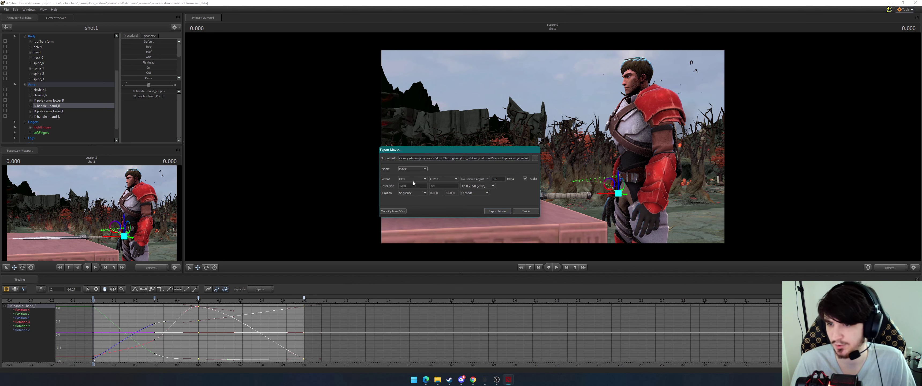
pyautogui.click(433, 180)
pyautogui.click(436, 180)
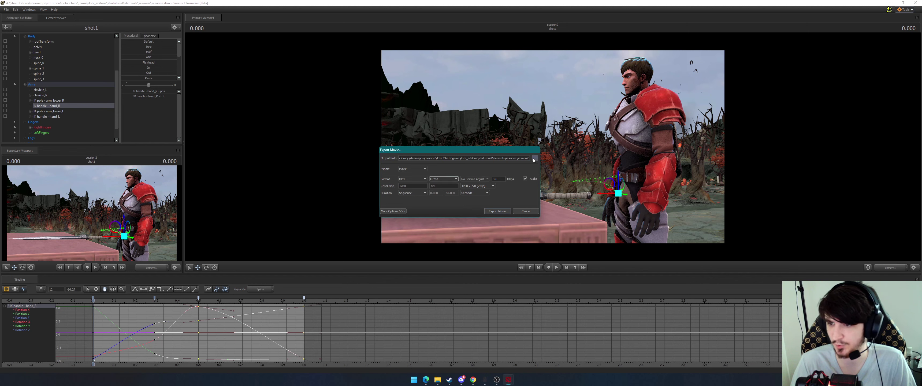
pyautogui.moveTo(411, 185)
pyautogui.mouseDown()
pyautogui.moveTo(398, 186)
pyautogui.moveTo(429, 187)
pyautogui.mouseUp()
pyautogui.click(491, 187)
pyautogui.click(489, 186)
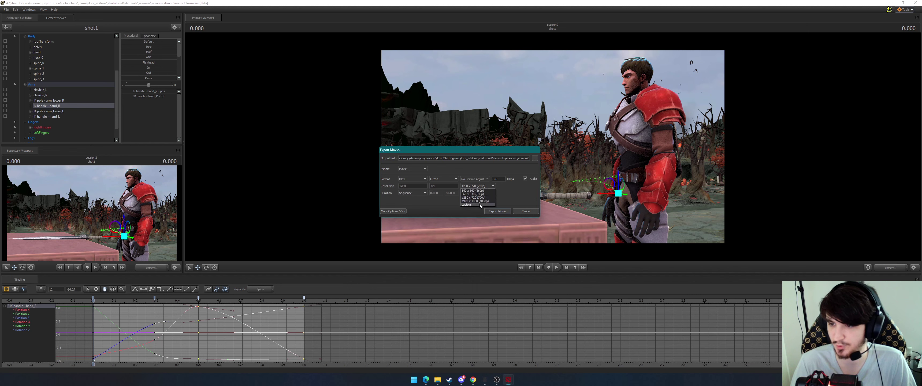
pyautogui.click(488, 186)
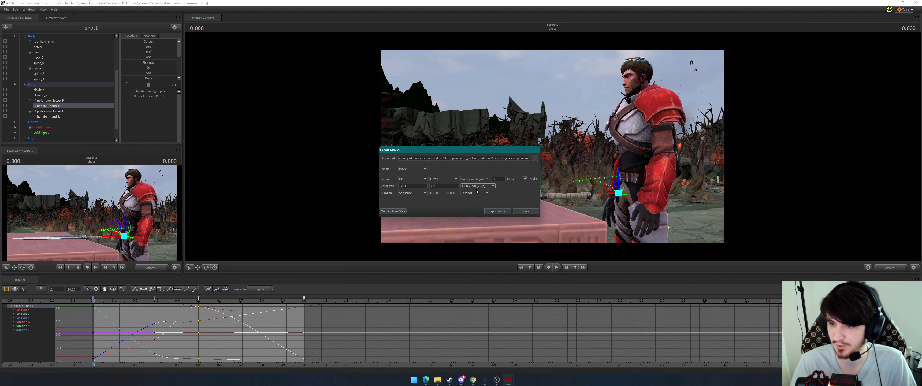
# Limit the export duration to Selected Shots, measured in seconds
pyautogui.click(415, 193)
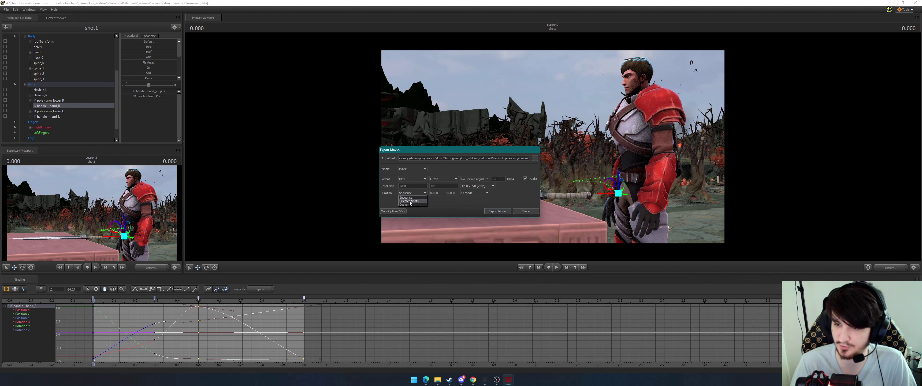
pyautogui.click(409, 201)
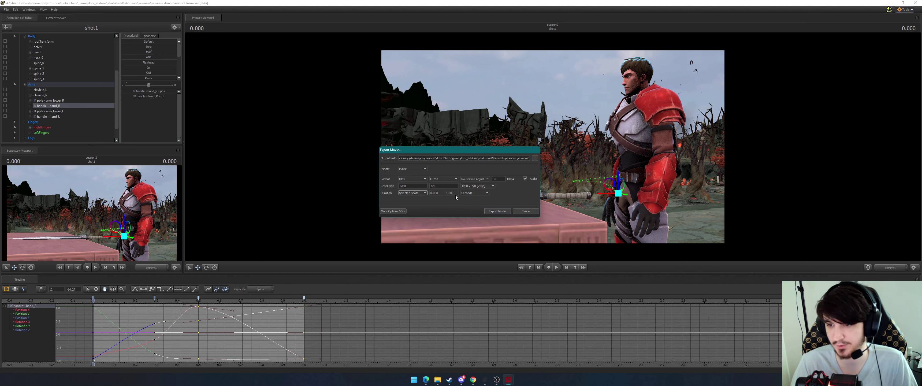
pyautogui.click(467, 193)
pyautogui.click(467, 194)
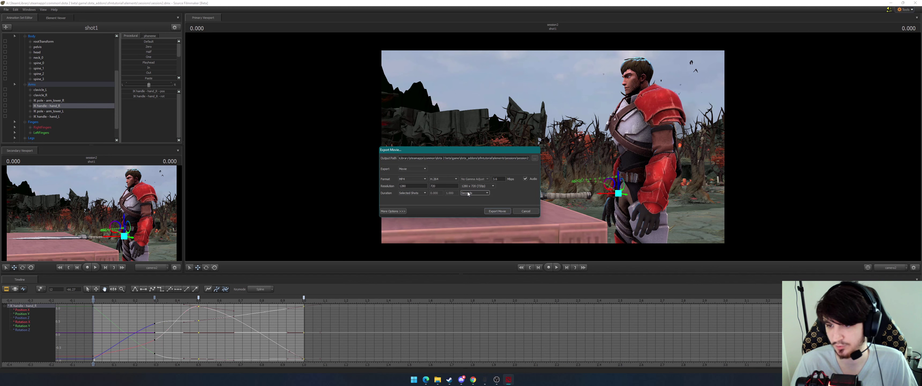
# Try the Sequence duration and a Custom duration ending at 1 second, and return the export to Selected Shots
pyautogui.click(404, 193)
pyautogui.click(411, 201)
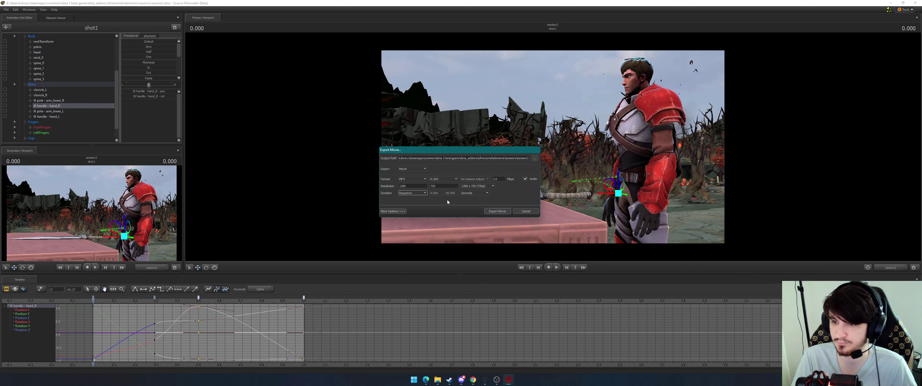
pyautogui.click(412, 194)
pyautogui.click(408, 205)
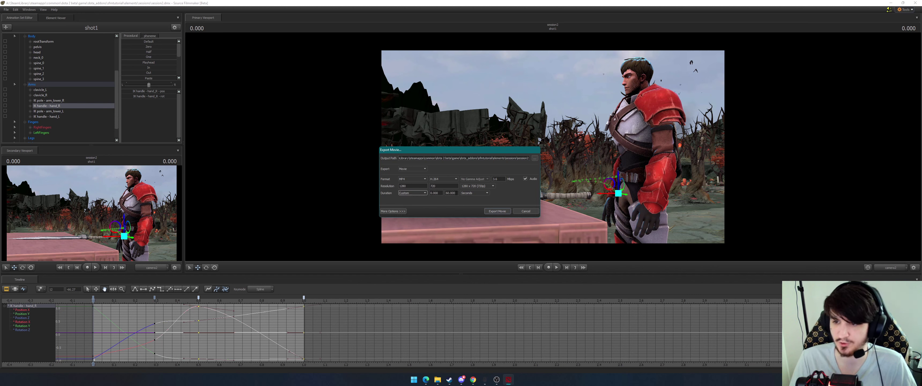
pyautogui.moveTo(456, 193); pyautogui.dragTo(445, 193)
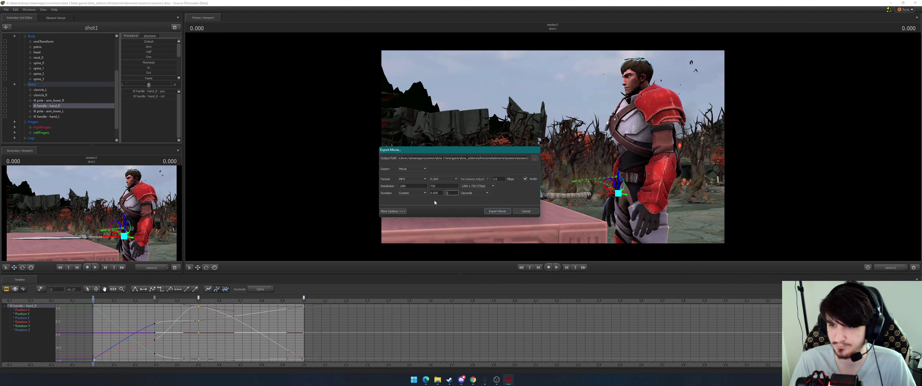
pyautogui.click(412, 193)
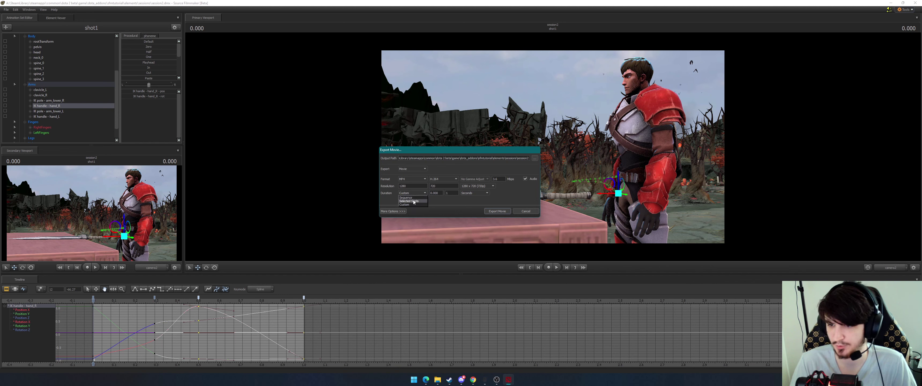
pyautogui.click(412, 201)
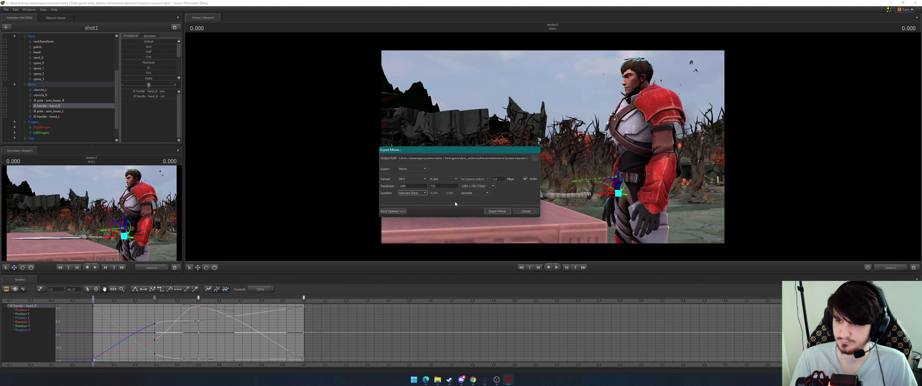
# Exclude audio from the export and turn off depth of field in the extended render settings, leaving motion blur and ambient occlusion enabled
pyautogui.click(524, 179)
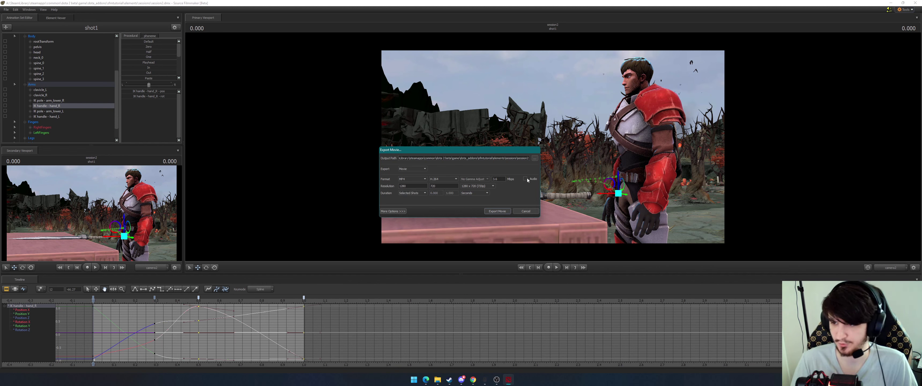
pyautogui.click(402, 212)
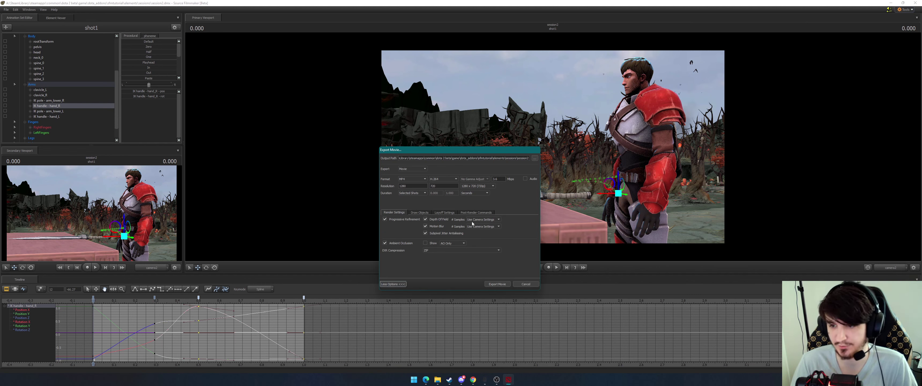
pyautogui.click(426, 220)
pyautogui.click(470, 227)
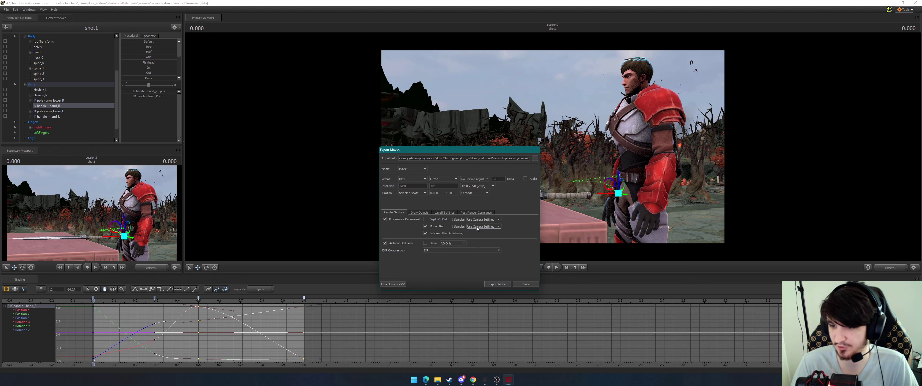
pyautogui.click(385, 243)
pyautogui.click(386, 244)
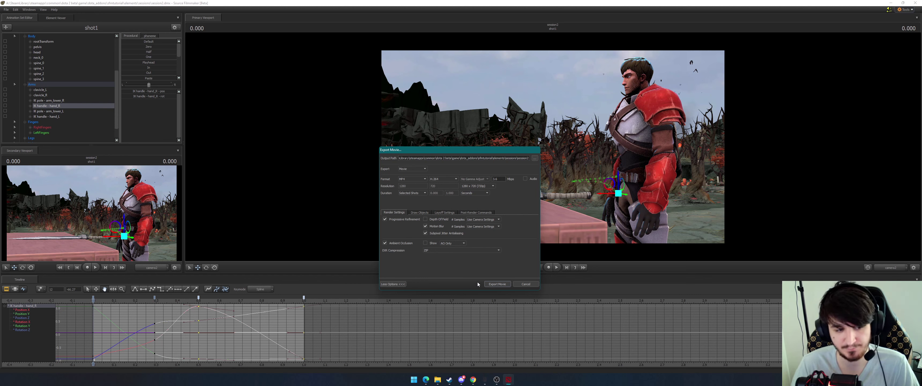
# Select the end portion of the movie's output path for editing
pyautogui.moveTo(501, 158); pyautogui.dragTo(529, 158)
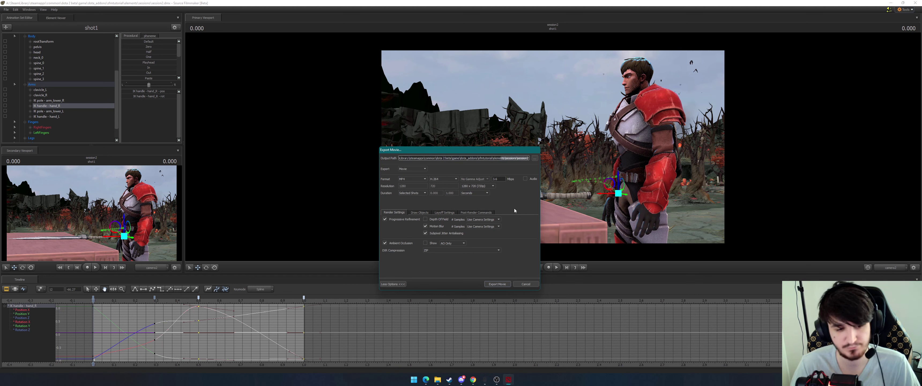